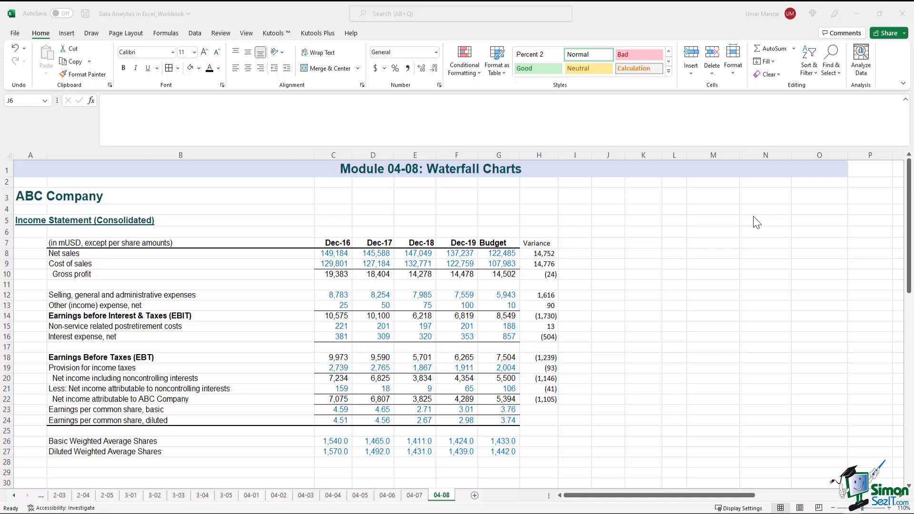
Review the Variance column, the budgeted gross profit and the Dec-19 net income attributable to ABC Company
click(575, 243)
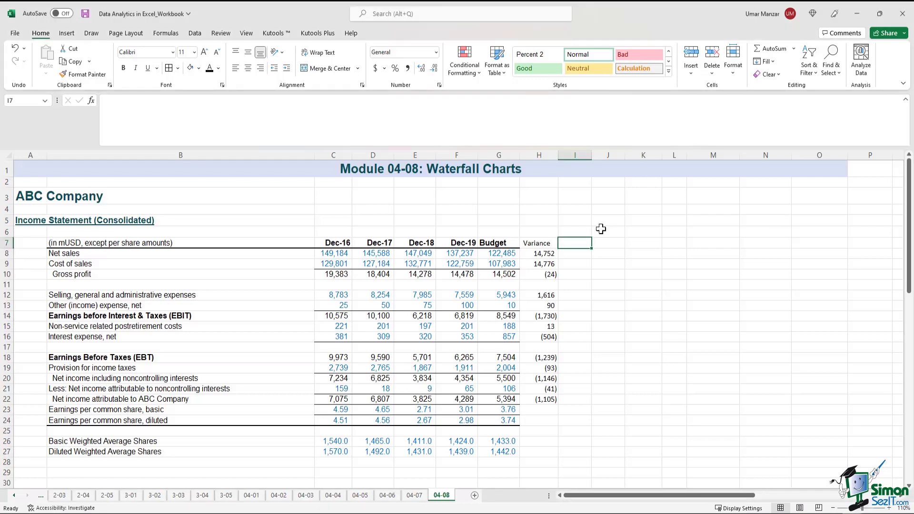
drag(532, 242, 539, 400)
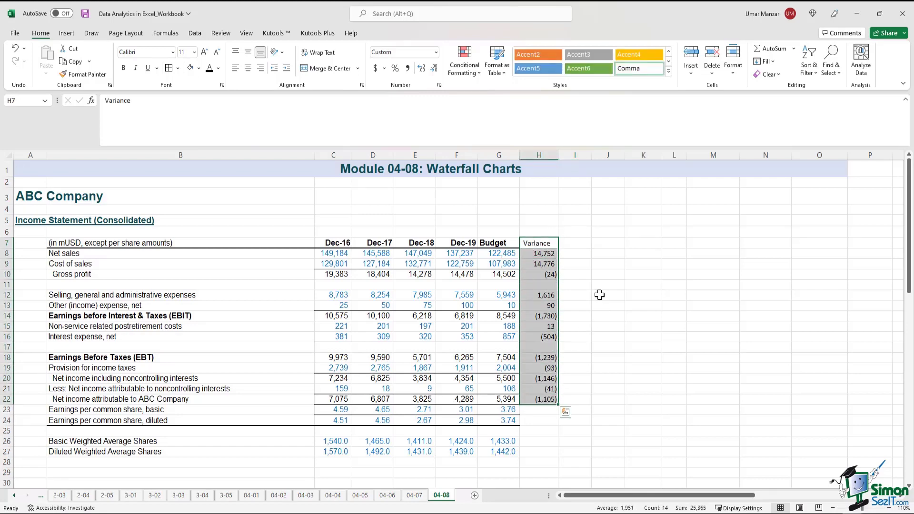
click(596, 244)
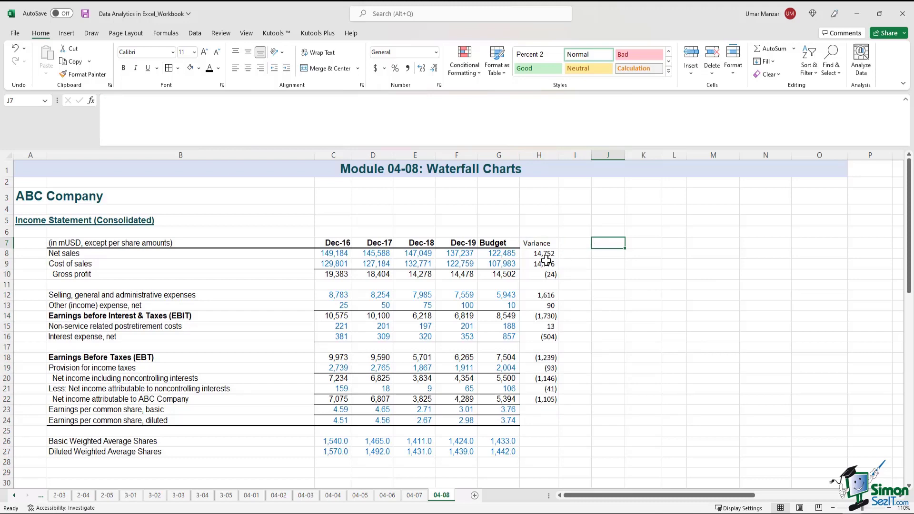
click(509, 275)
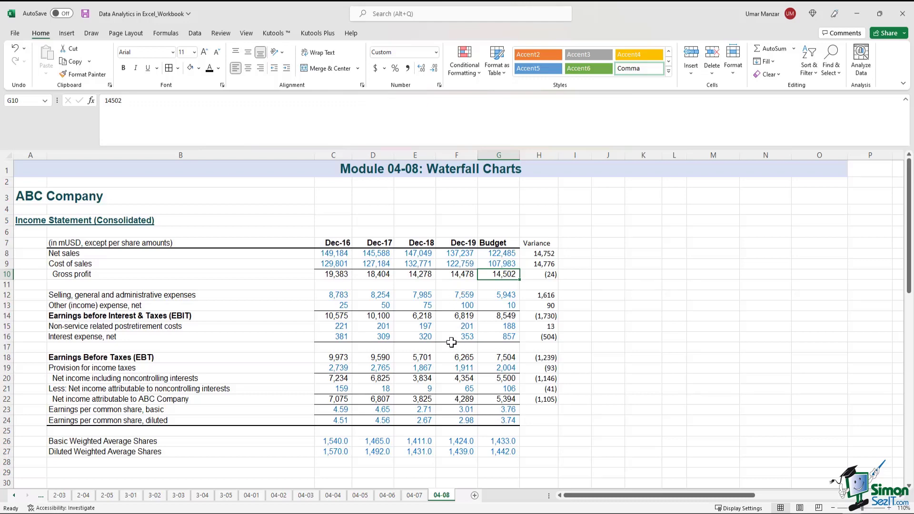
ctrl+click(468, 399)
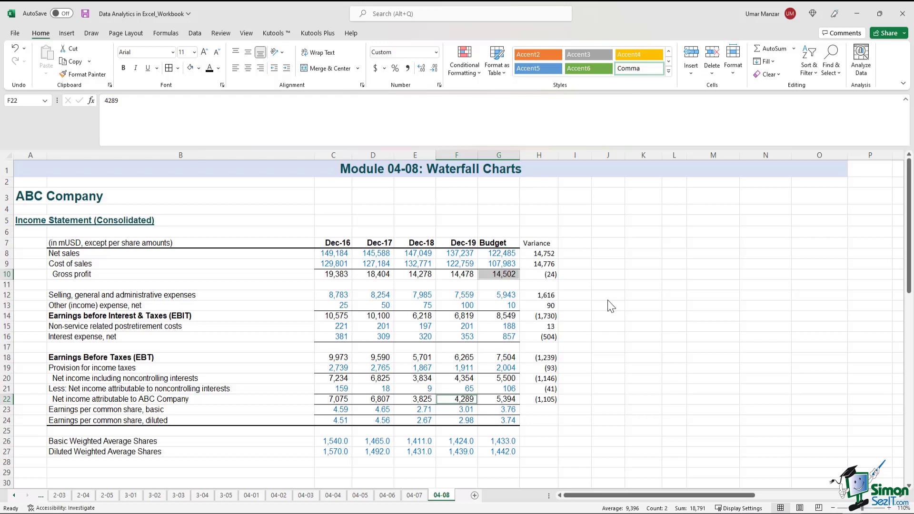
Label cell K17 "Budget GP" and link K18 to the budgeted gross profit with =G10
click(644, 348)
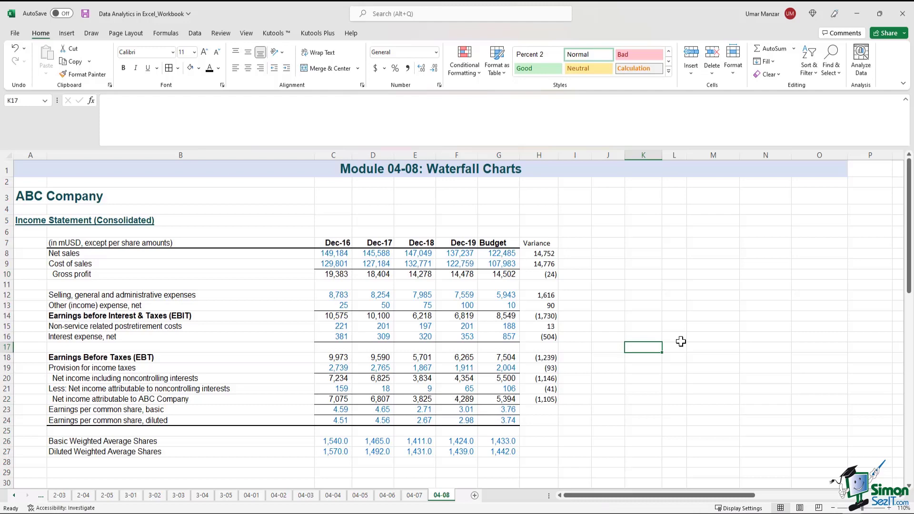
text(B)
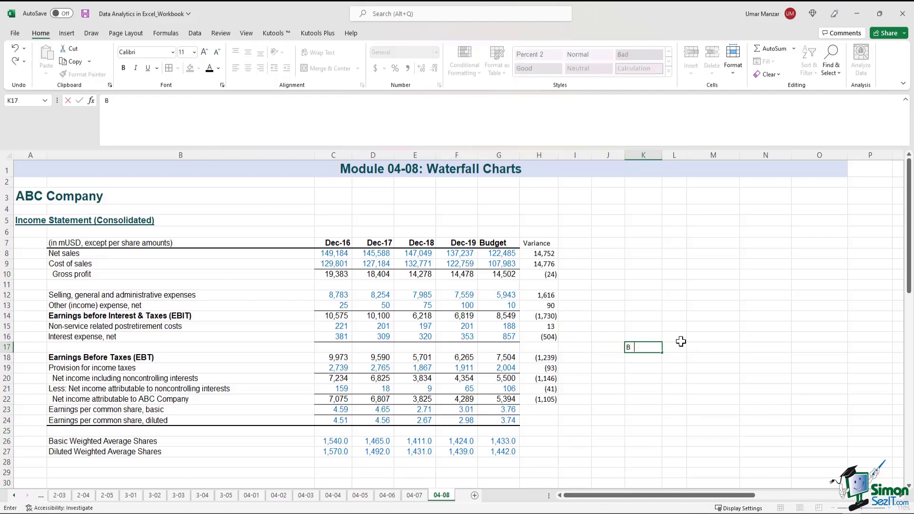
text(udget GP)
key(Return)
text(=)
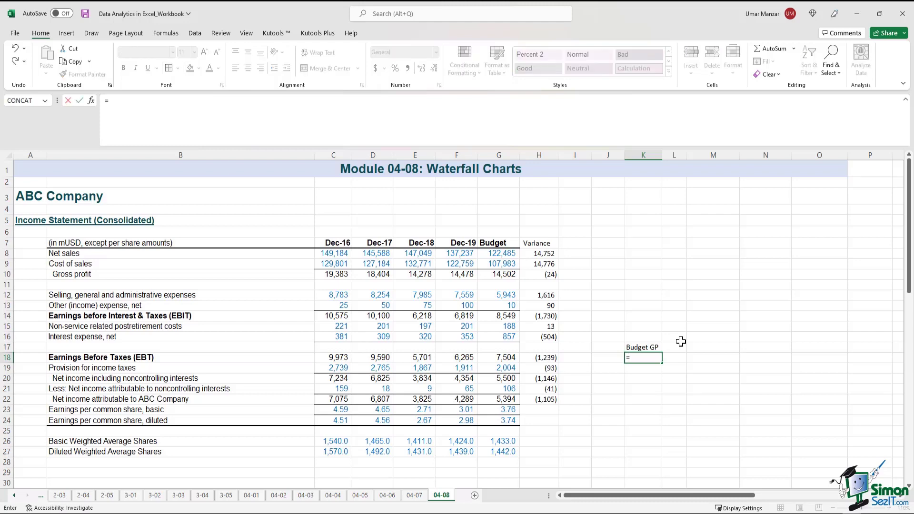
click(512, 276)
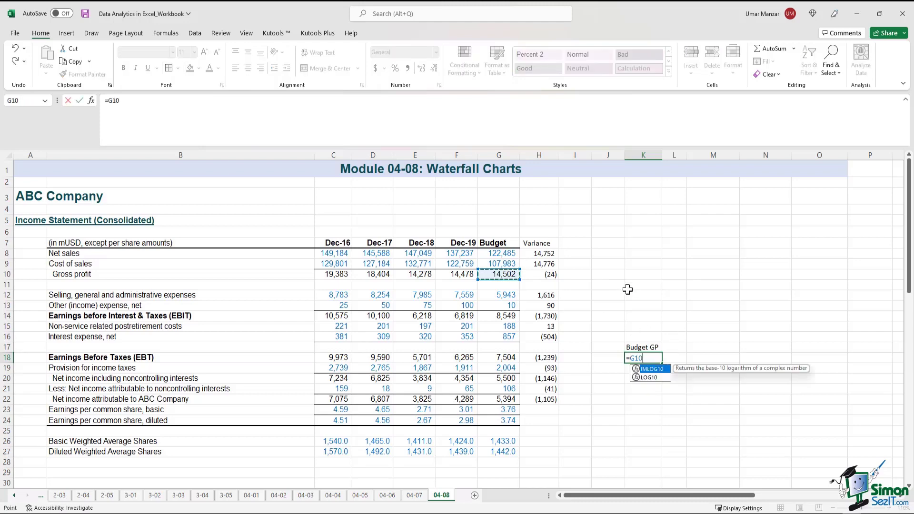
key(Return)
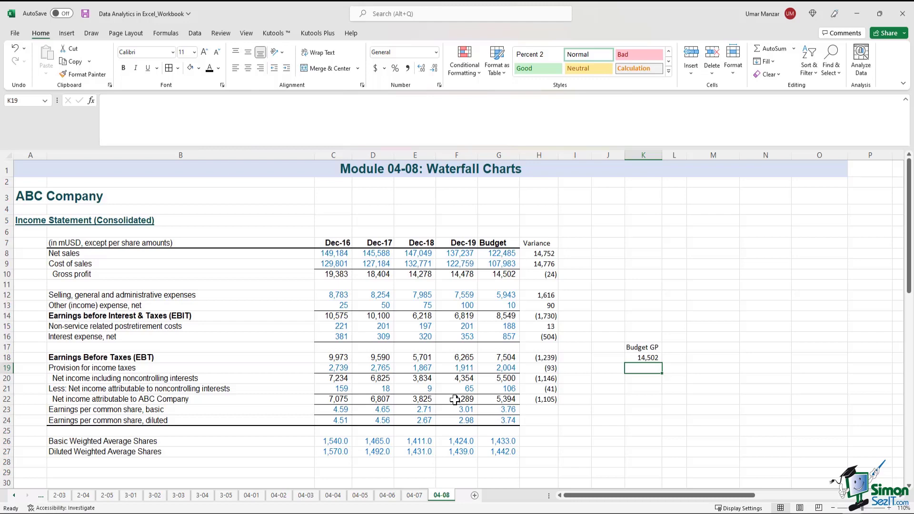
Compare Dec-19 net income with budgeted gross profit and inspect the formula behind the gross profit variance in H10
click(455, 400)
ctrl+click(517, 279)
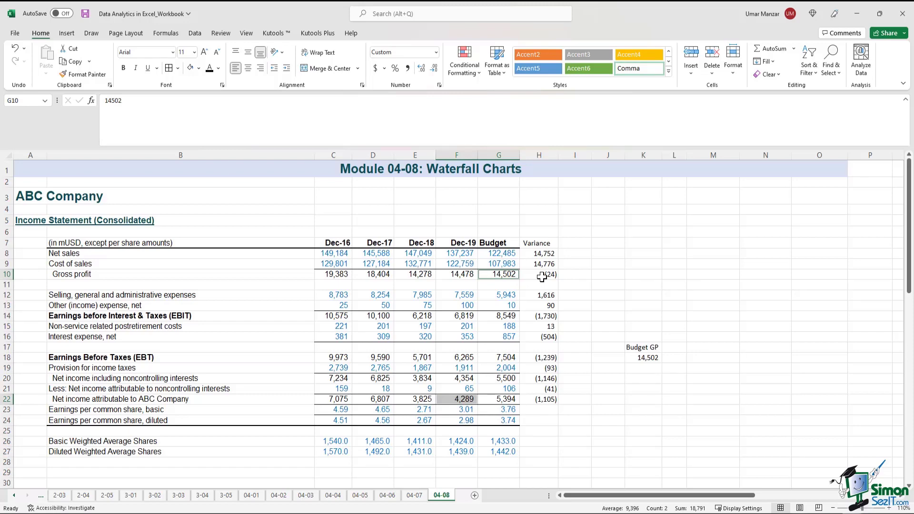
click(542, 278)
click(231, 126)
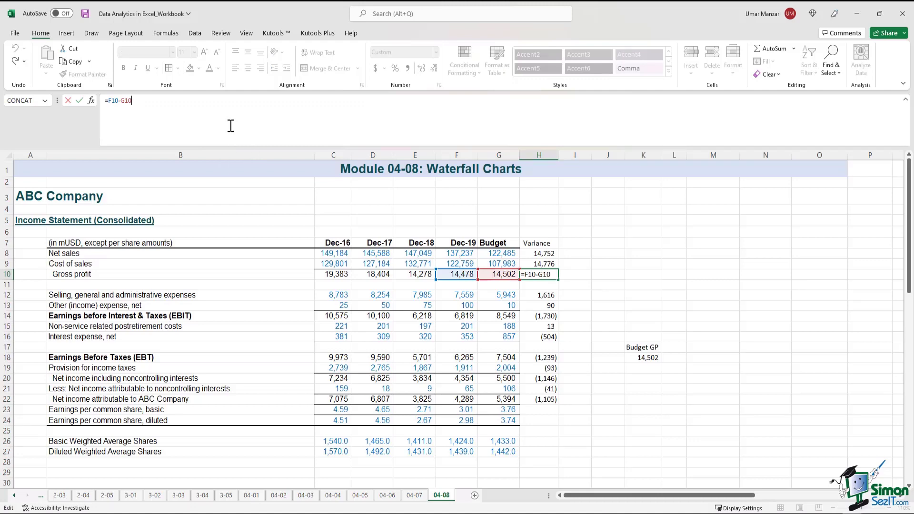
Label cell L17 "GP decrease '19" and link L18 to the gross profit variance in H10
click(674, 348)
text(GP )
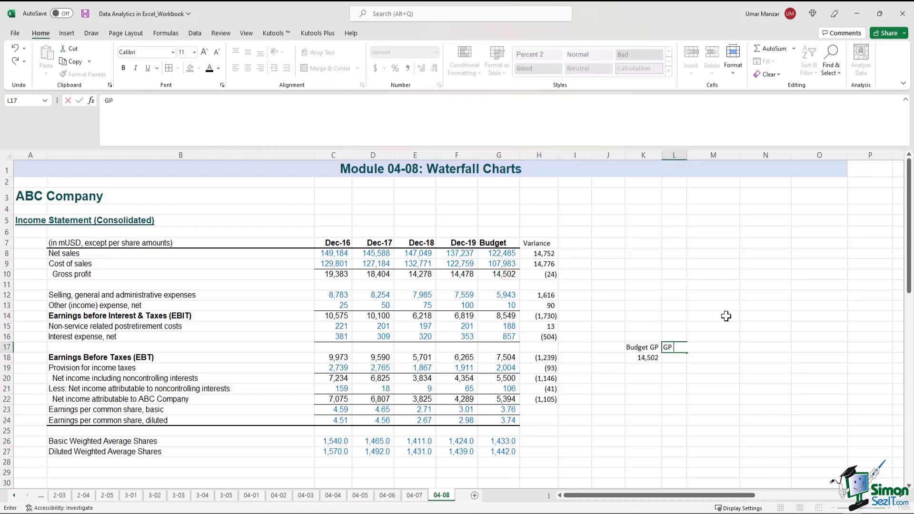
text(decrease '19)
key(Return)
text(=)
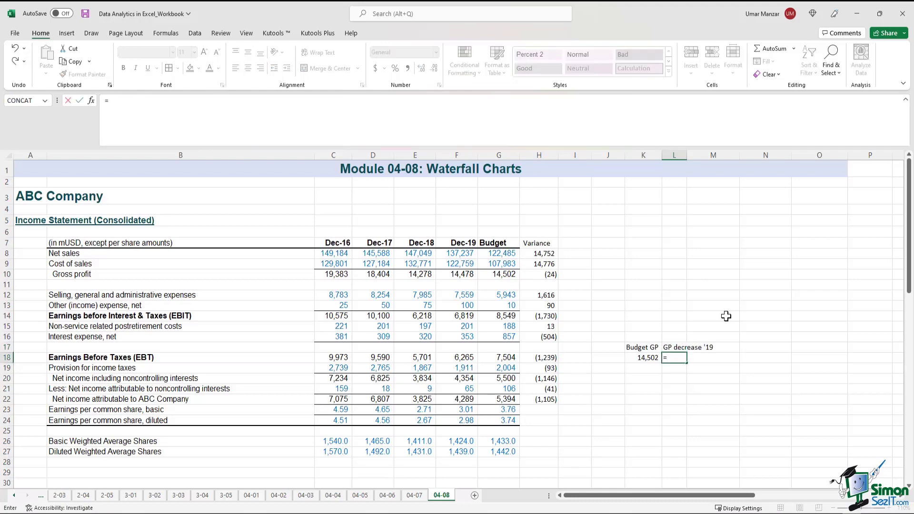
click(544, 277)
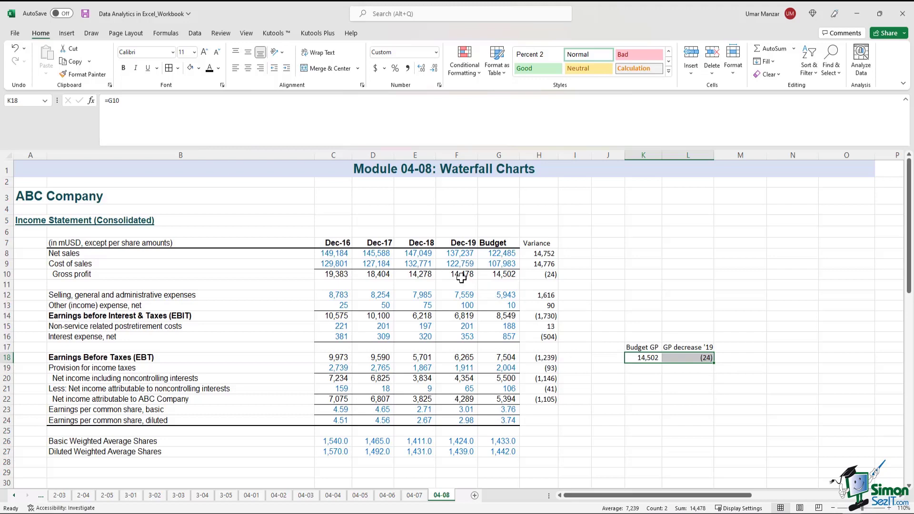
Label cell M17 "SG&A" and enter the Dec-19 selling, general and administrative expenses as a negative in M18 with =-F12
click(688, 348)
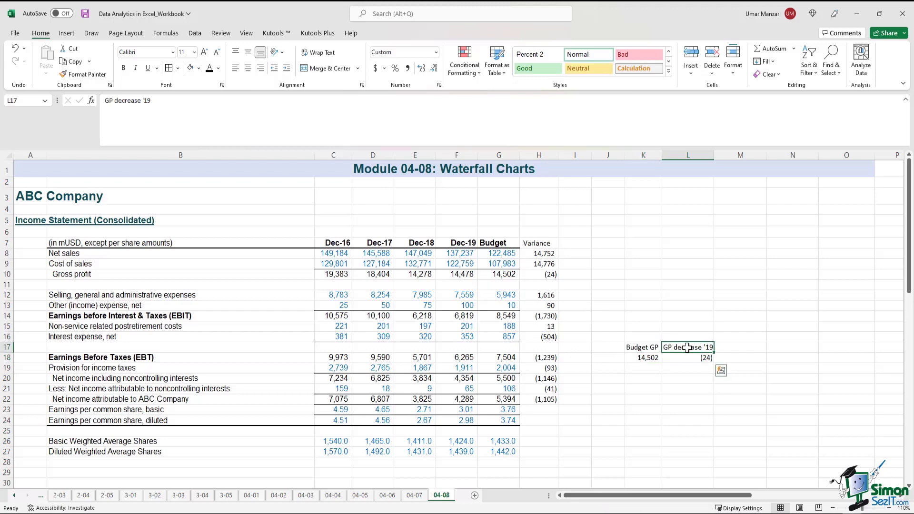
click(740, 349)
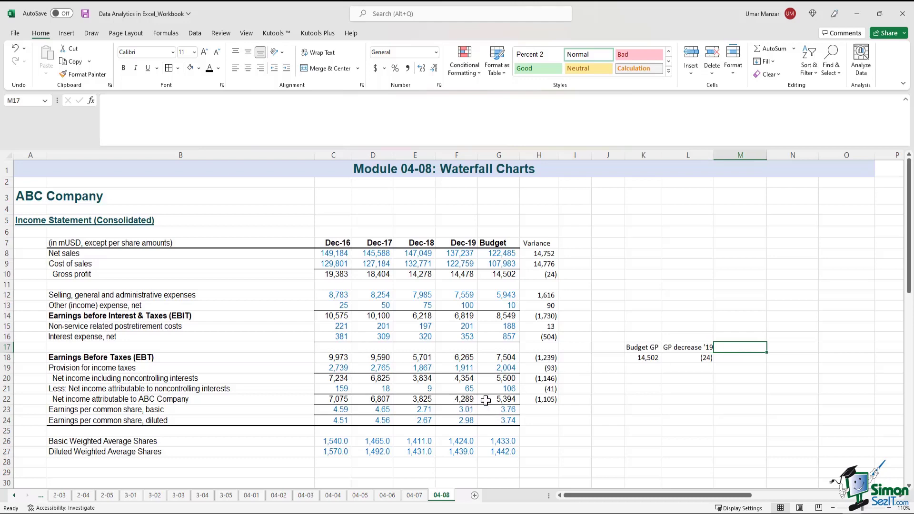
click(451, 275)
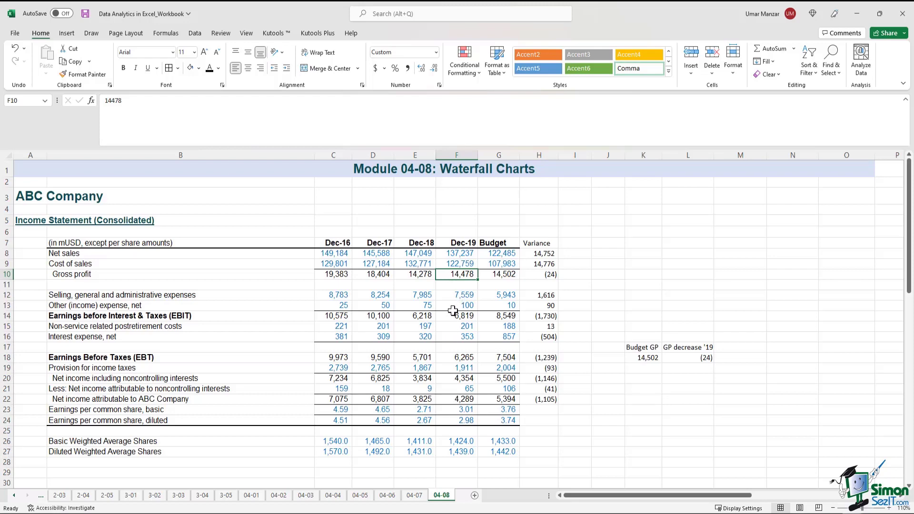
click(734, 348)
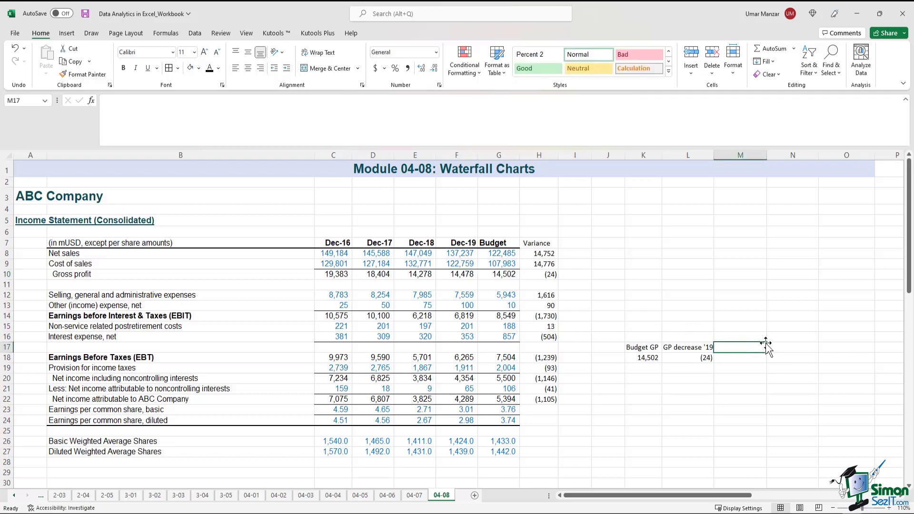
text(SG&)
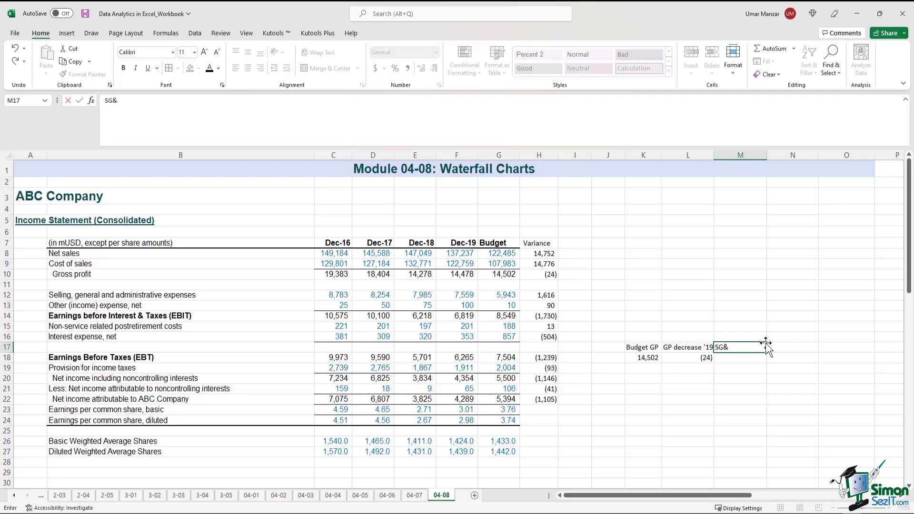
text(A)
key(Return)
text(=-)
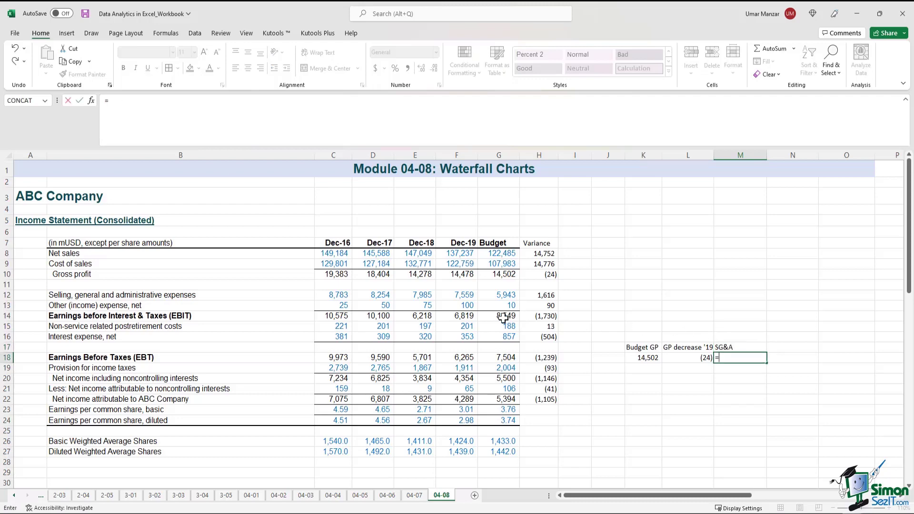
click(464, 295)
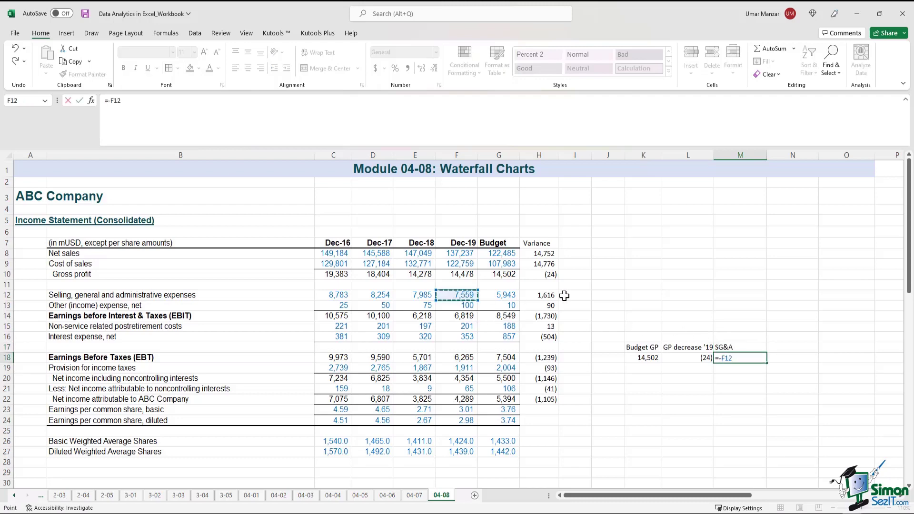
key(Return)
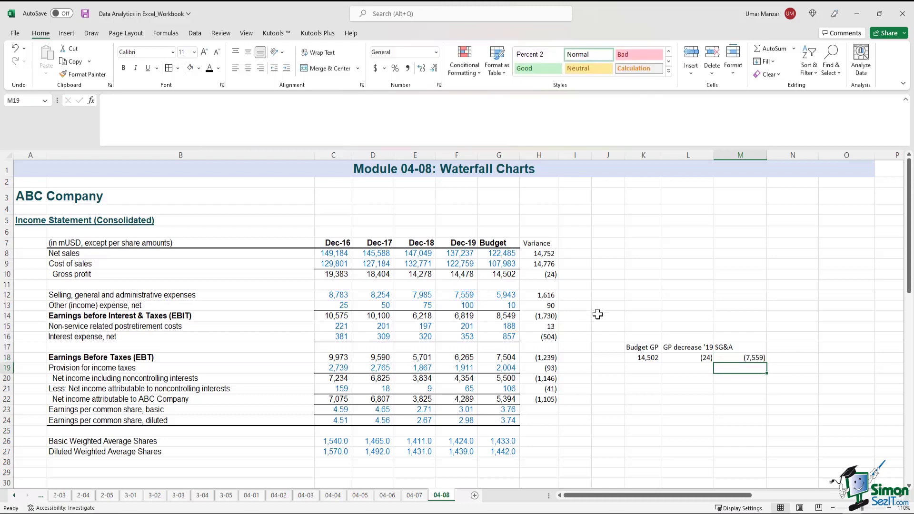
Label cell N17 "Other expenses" and enter the negative Dec-19 other expense in N18 with =-F13
click(805, 351)
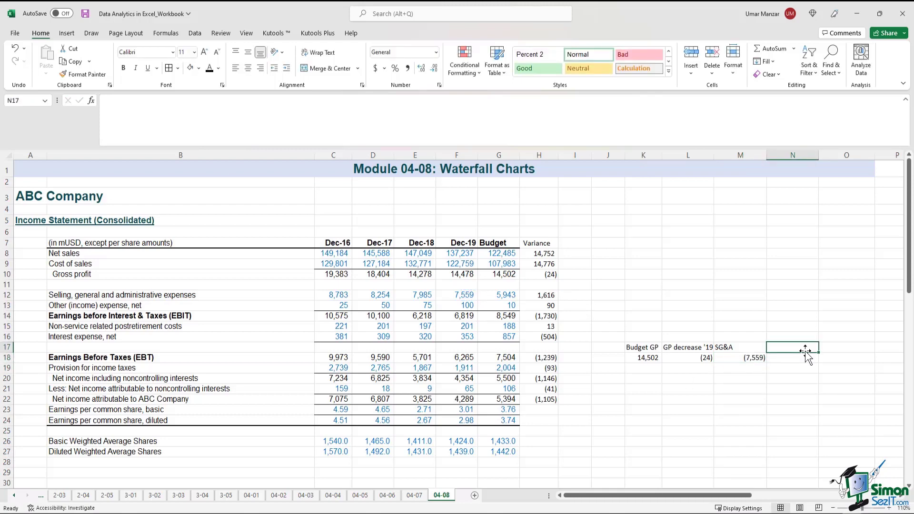
text(Other expenses)
key(Return)
text(=-)
click(455, 303)
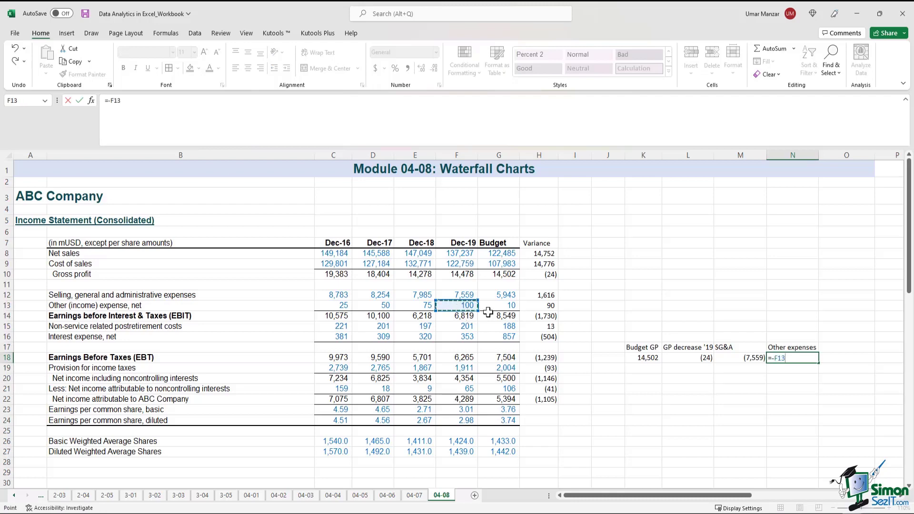
key(Return)
Label cell O17 "Post-retirement expenses" and enter the negative Dec-19 postretirement costs in O18 with =-F15
click(846, 350)
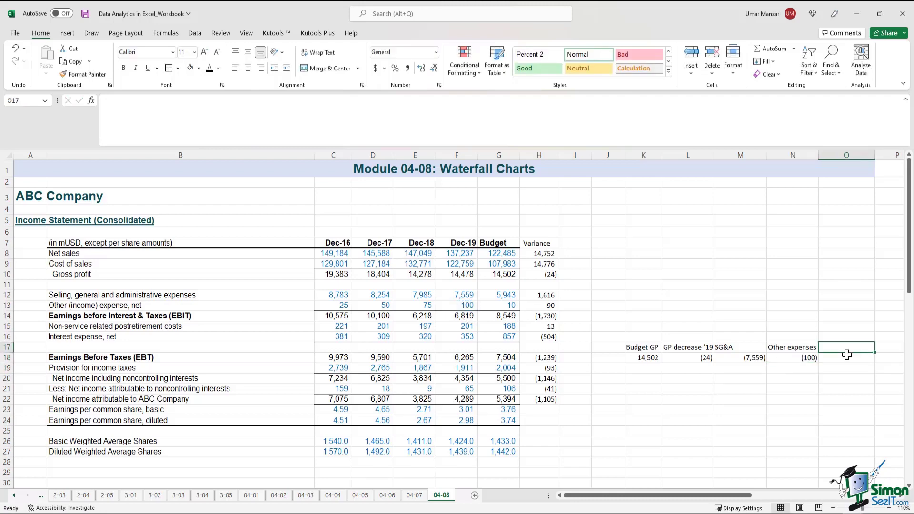
text(Post-retirement ex)
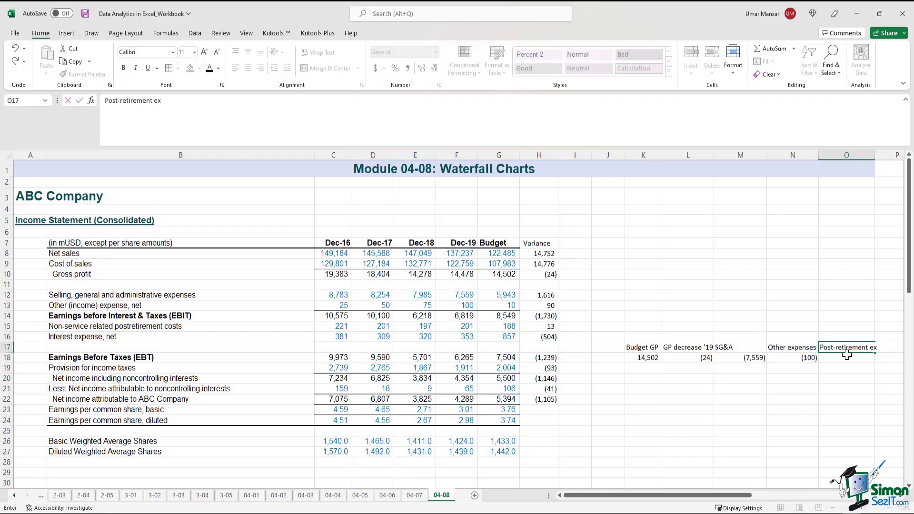
text(penses)
key(Return)
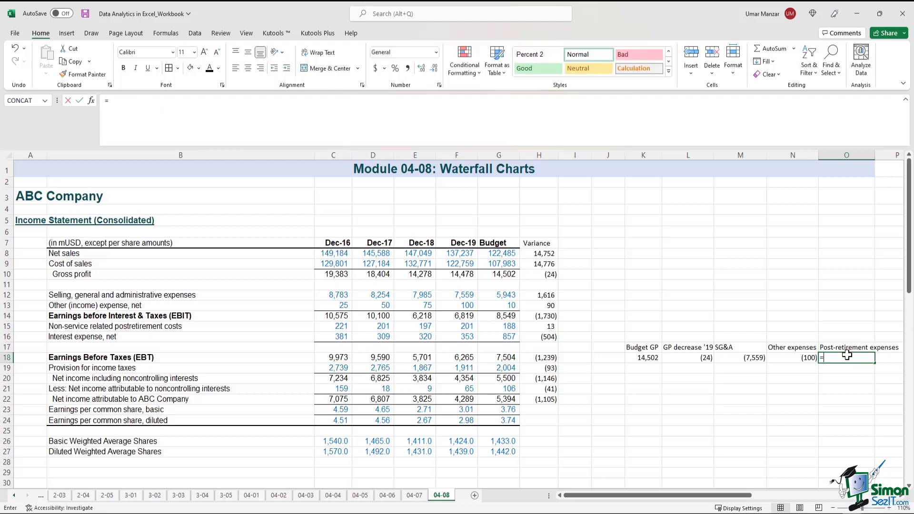
text(=-)
click(471, 327)
key(Return)
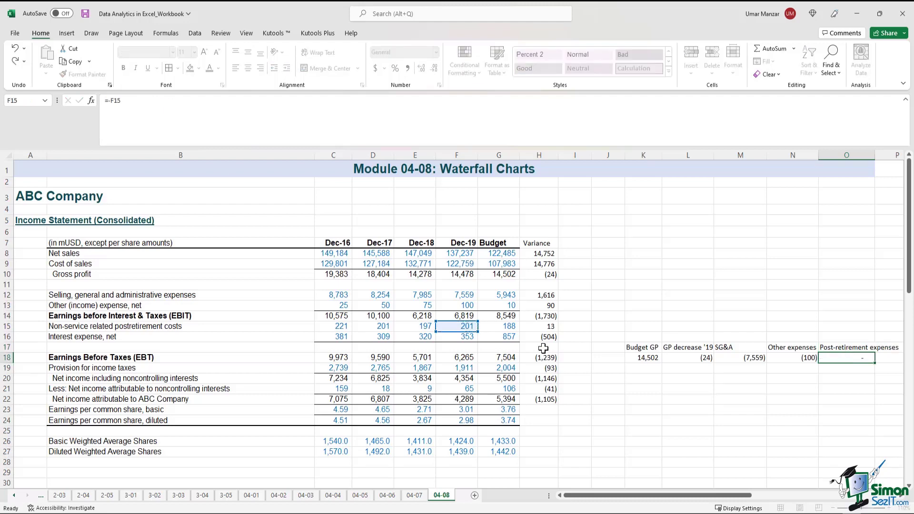
Label cell P17 "Interest expense" and enter the negative Dec-19 net interest expense in P18 with =-F16
key(Right)
key(Up)
key(Up)
text(Int)
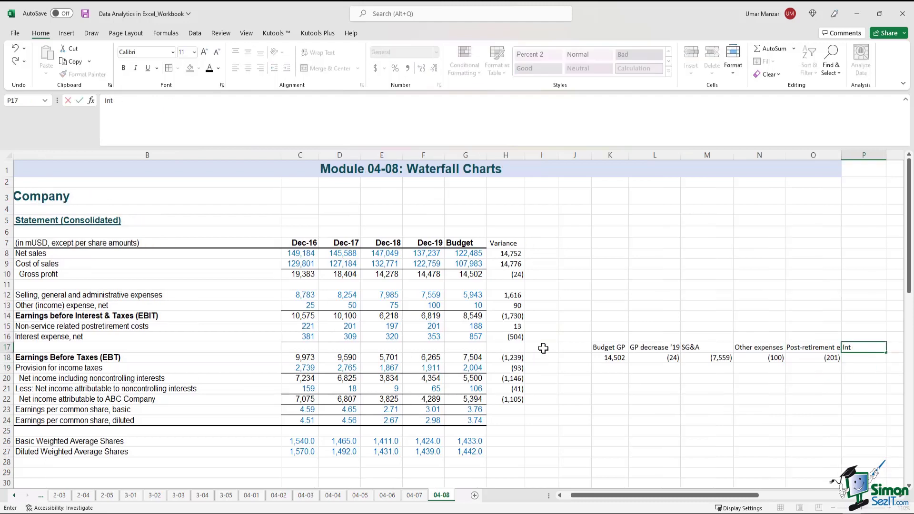
text(erest expense)
key(Return)
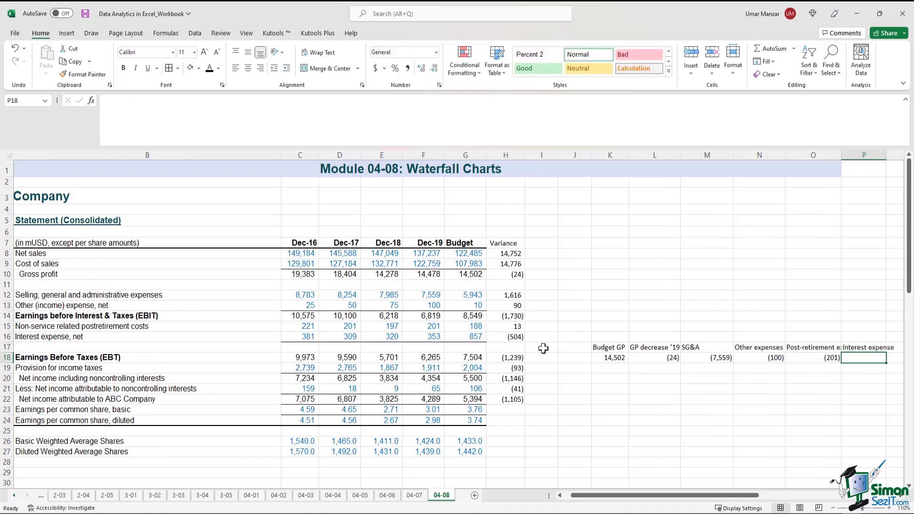
text(=-)
key(Up)
key(Up)
key(ctrl+Left)
key(Left)
key(Left)
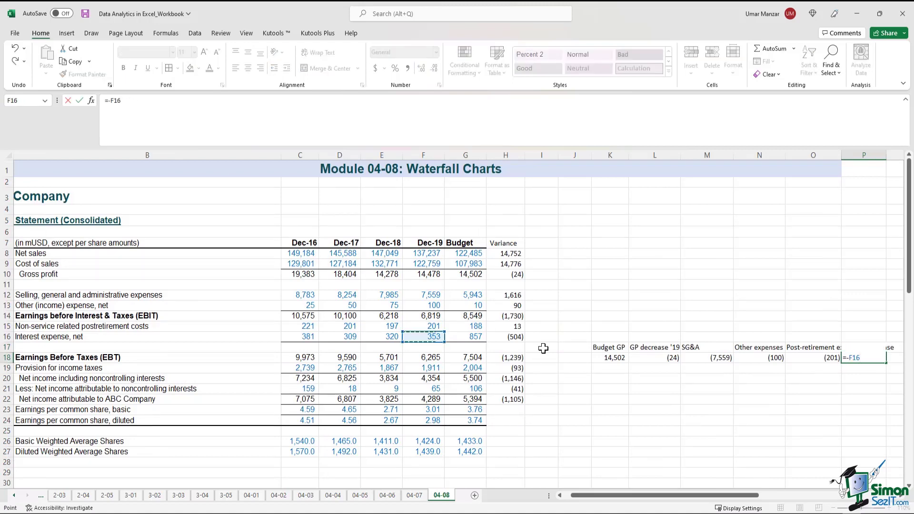
key(Return)
Label cell Q17 "Income taxes" and enter the negative Dec-19 provision for income taxes in Q18 with =-F19
key(Up)
key(Up)
key(Right)
text(Income)
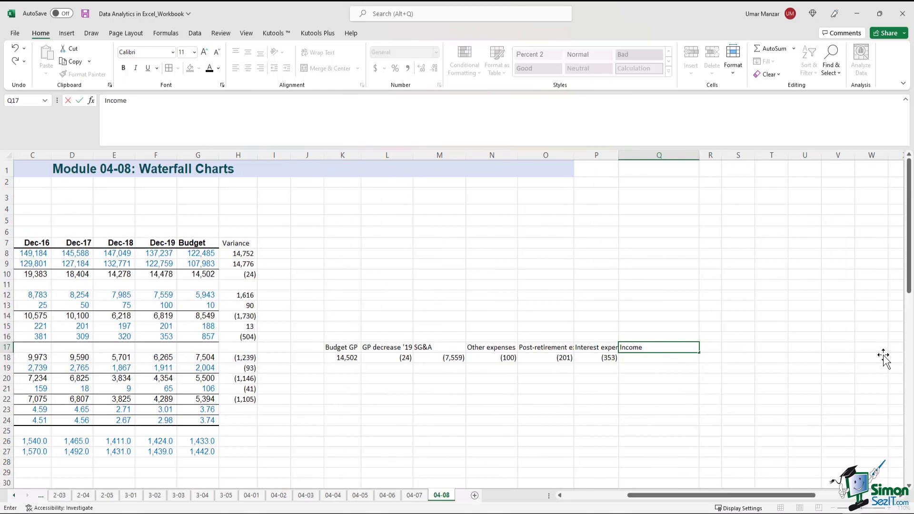
text( tax)
key(Return)
text(=)
key(Down)
key(ctrl+Left)
key(Left)
key(Left)
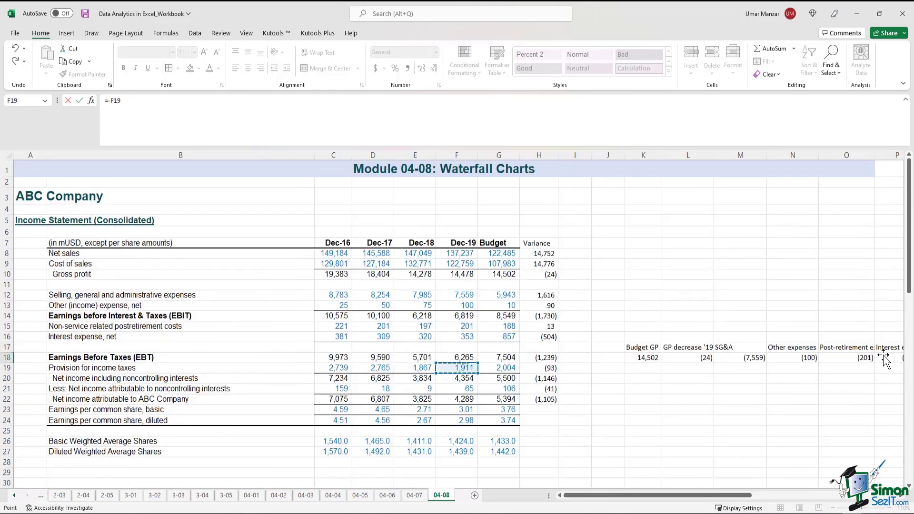
key(Return)
key(Up)
key(Up)
key(Right)
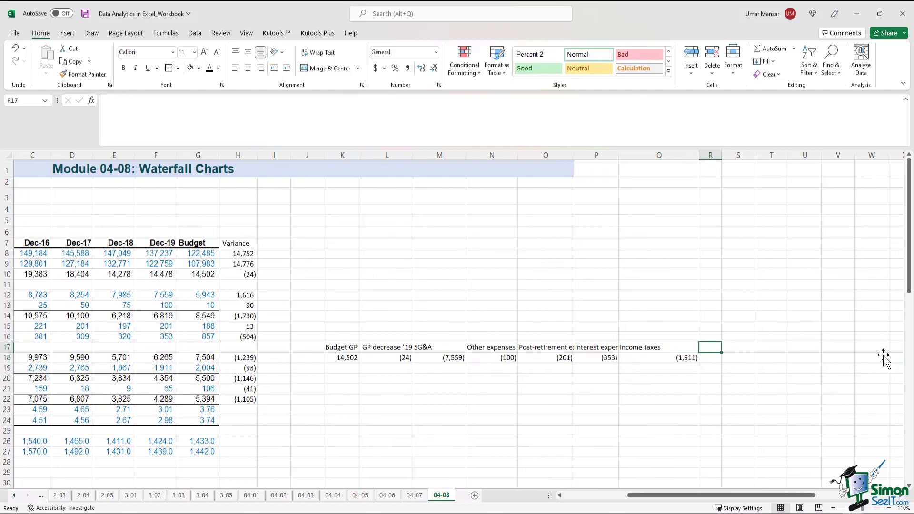
Label cell R17 "Non-controlling interest" and enter the negative Dec-19 noncontrolling interests in R18 with =-F21
text(Non-cont)
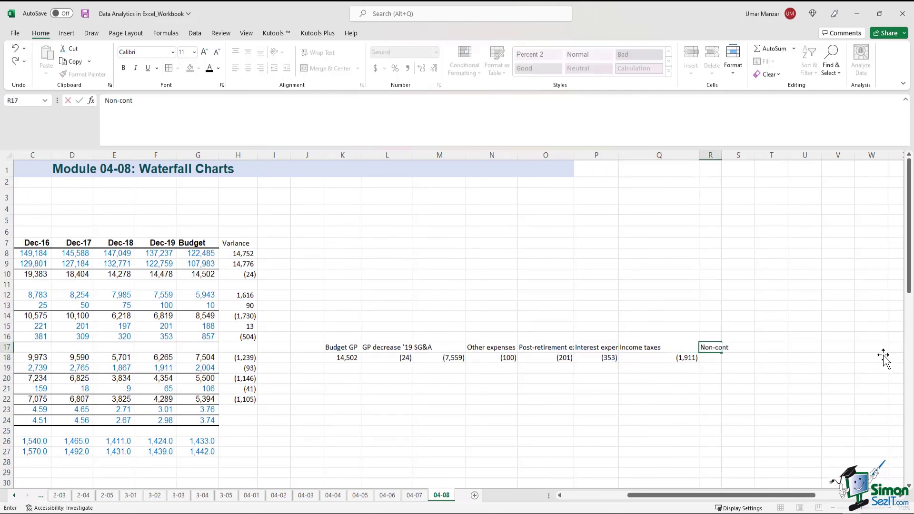
text(rolling interest)
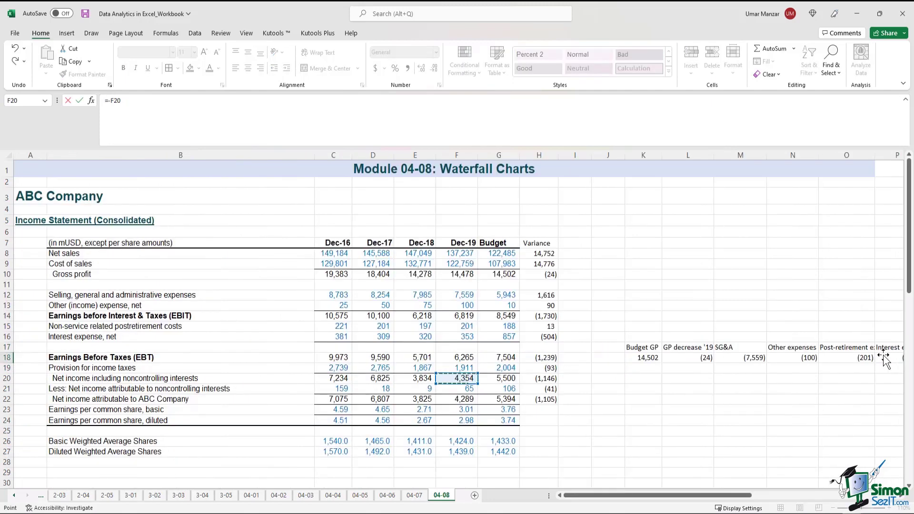
key(Down)
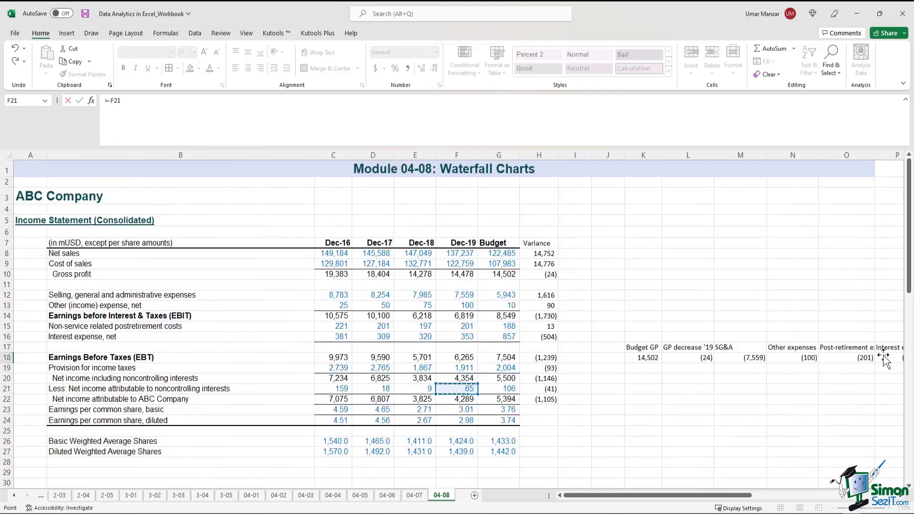
key(Return)
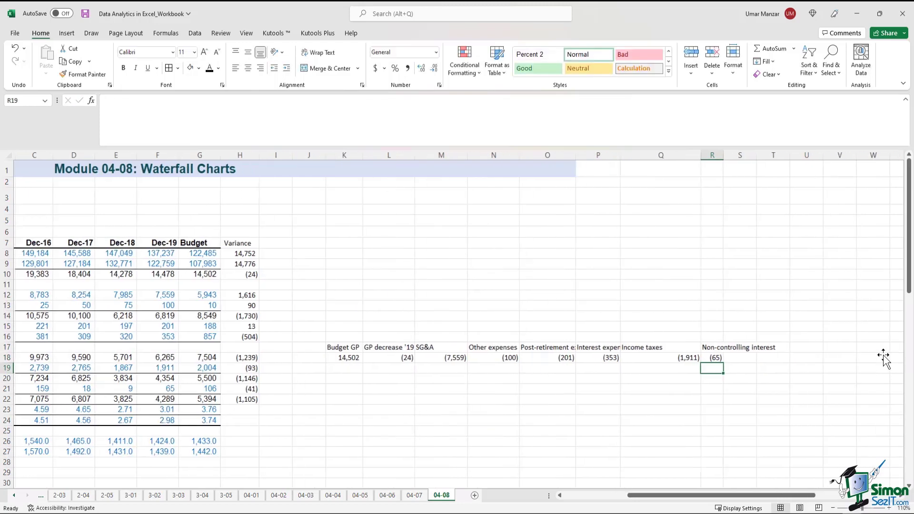
key(Up)
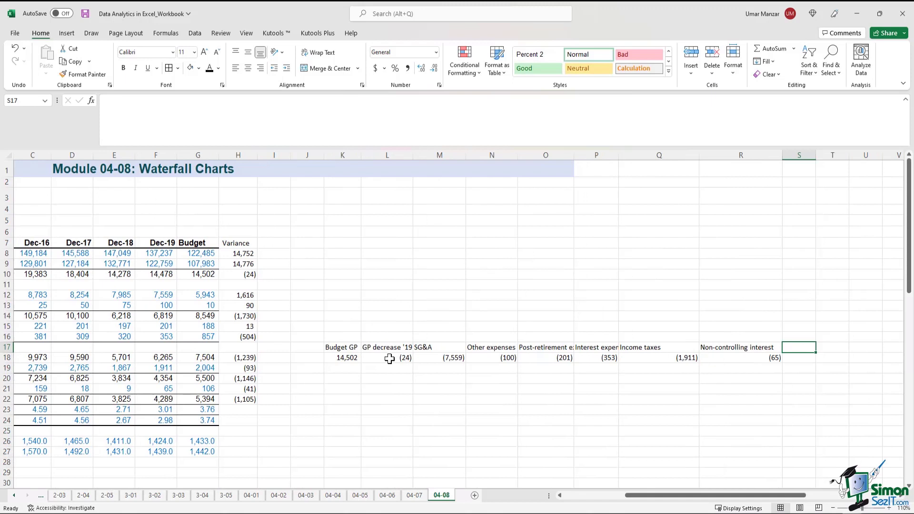
Label cell S17 "Actual Profit" and link S18 to the Dec-19 net income attributable to ABC Company with =F22
drag(390, 359, 674, 362)
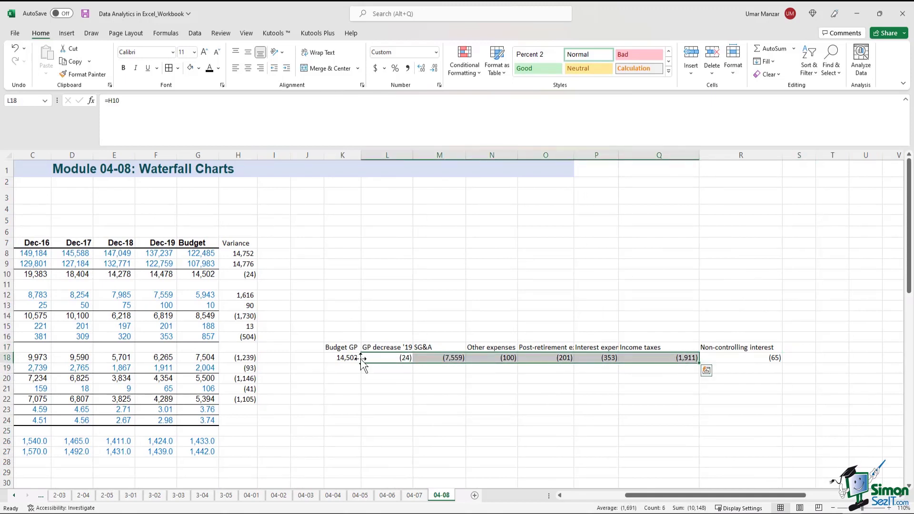
click(799, 349)
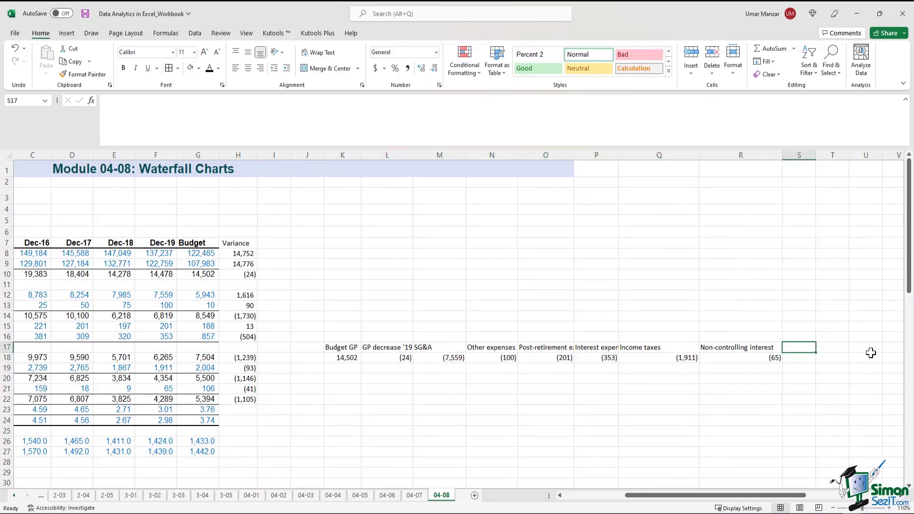
text(Actual)
key(Return)
text(=)
scroll(572, 371, left, 2)
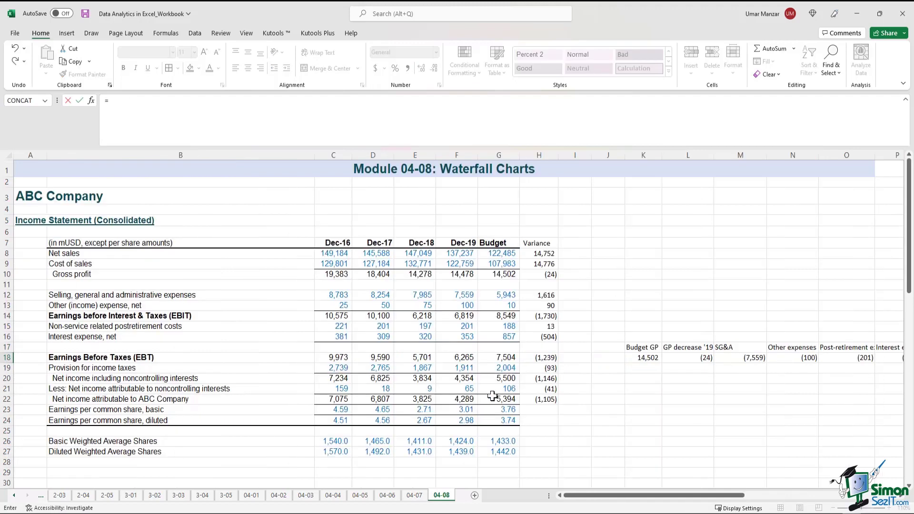
click(463, 400)
key(Return)
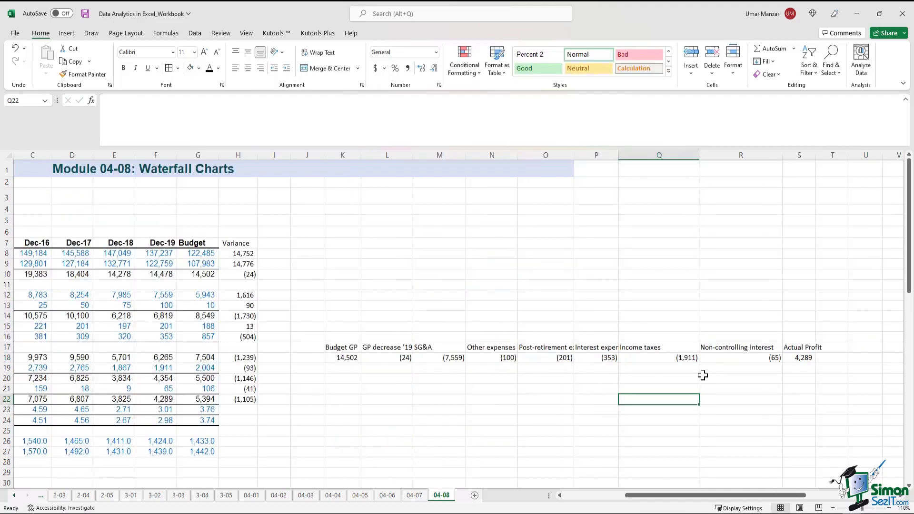
Check the sum of K18:R18 against the actual profit and apply all borders to the helper table K17:S18
click(342, 359)
drag(367, 358, 736, 358)
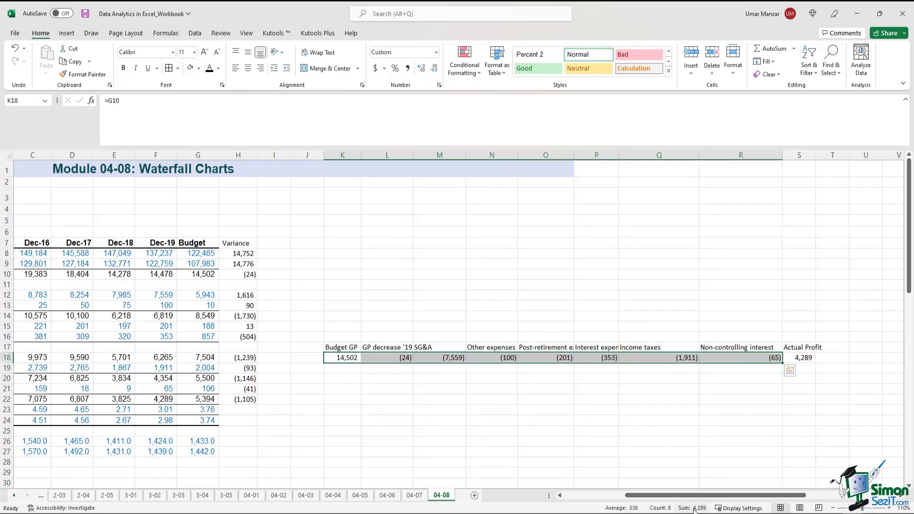
drag(336, 348, 805, 359)
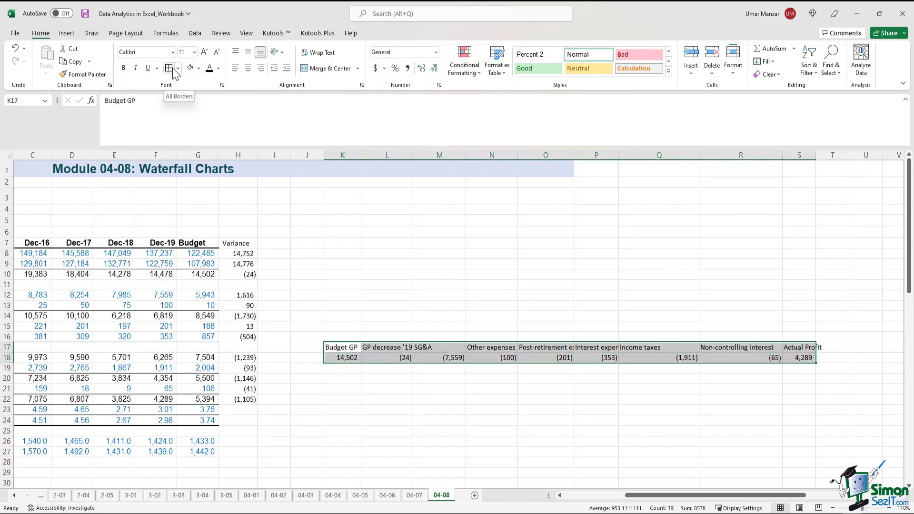
click(172, 71)
click(546, 389)
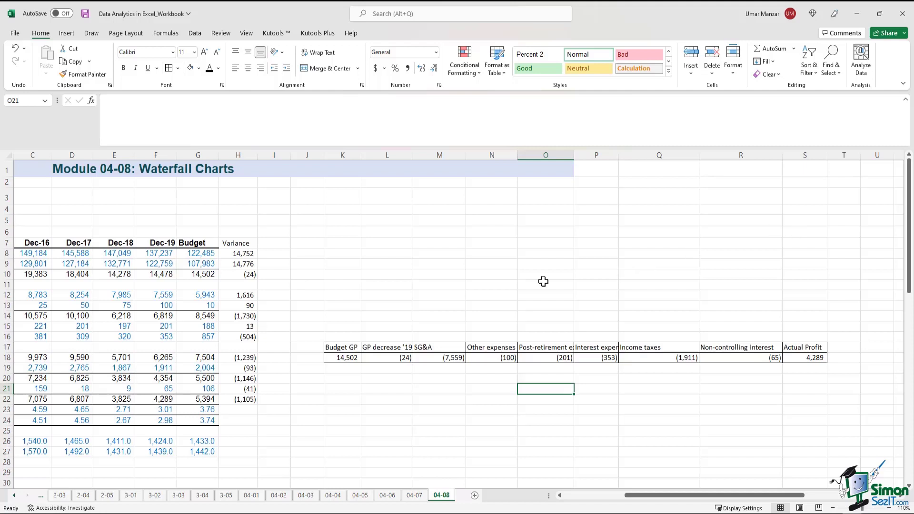
Insert a waterfall chart from the helper table K17:S18 and move it above the table
drag(351, 350, 809, 358)
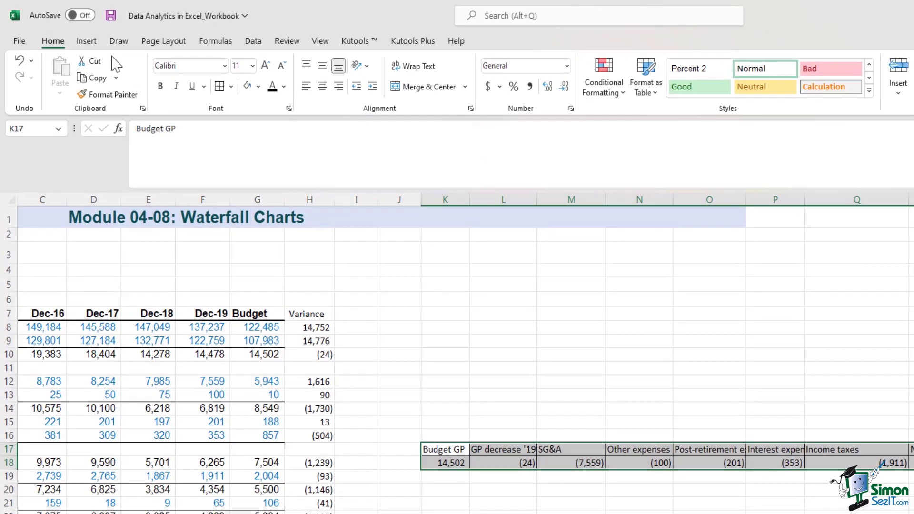
click(85, 41)
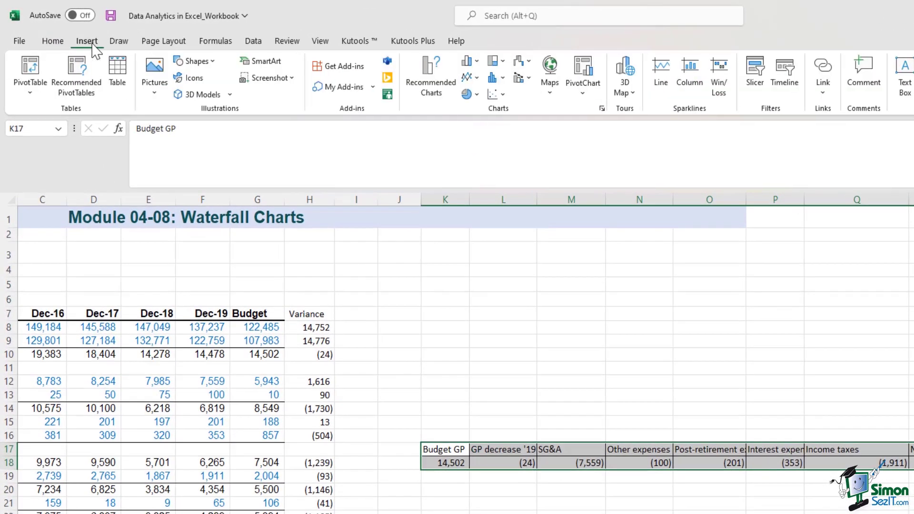
click(529, 64)
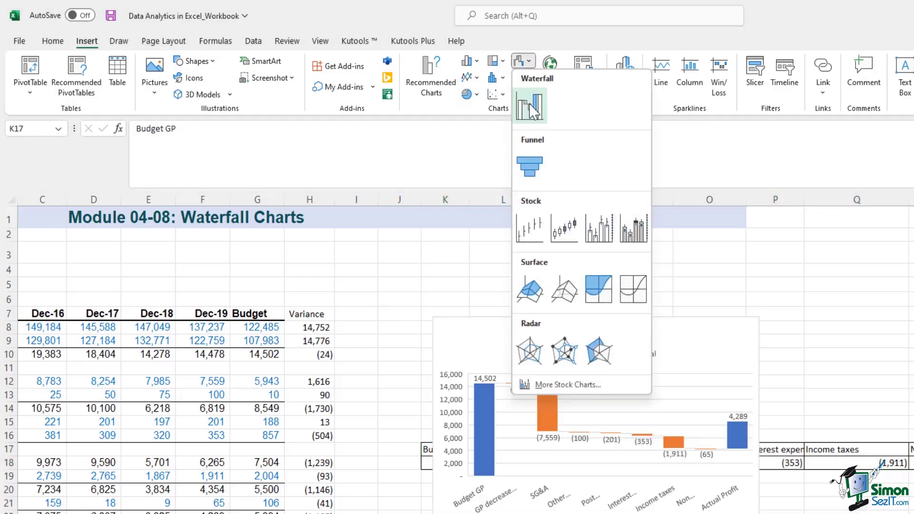
click(530, 104)
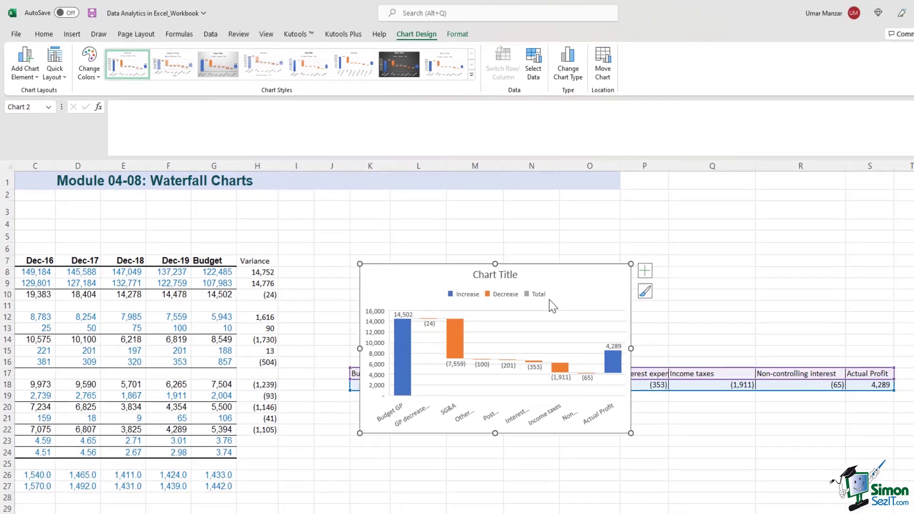
drag(574, 277, 724, 209)
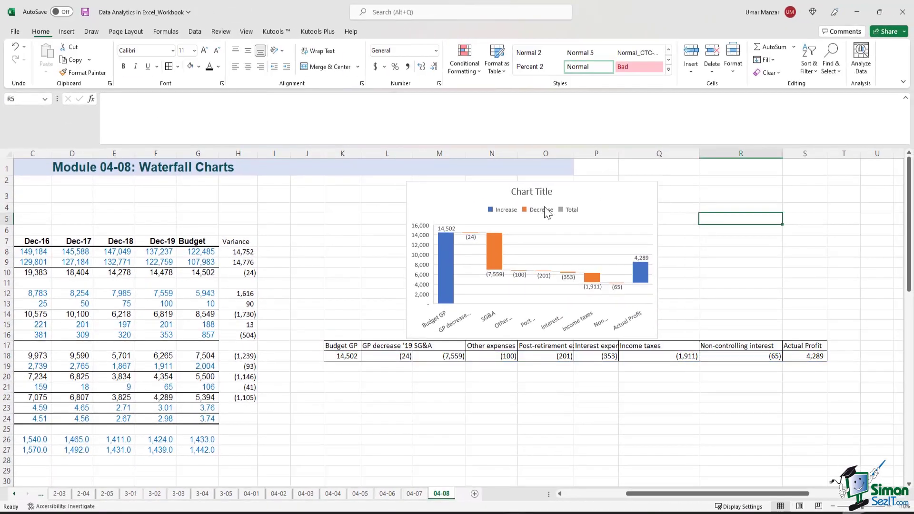
Change the waterfall chart's title to "Budget GP to Actual Profit '19" and close the formatting pane
double_click(535, 191)
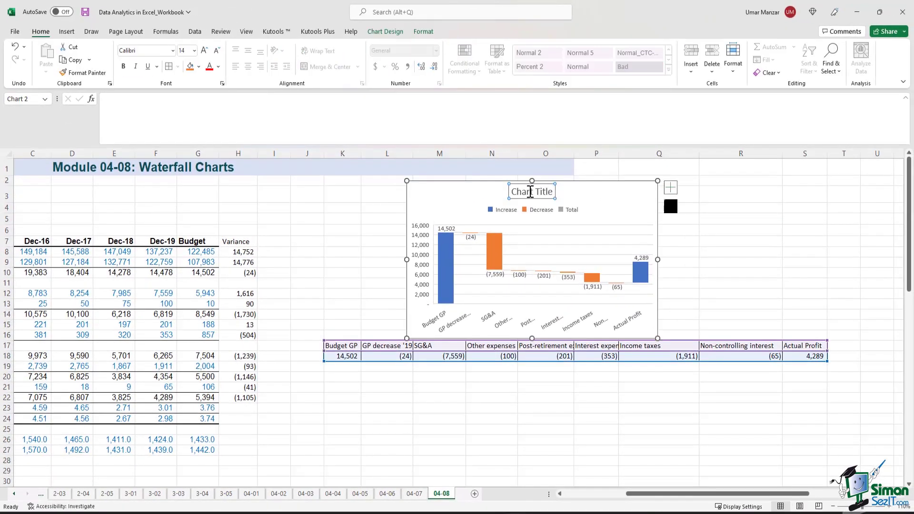
triple_click(537, 191)
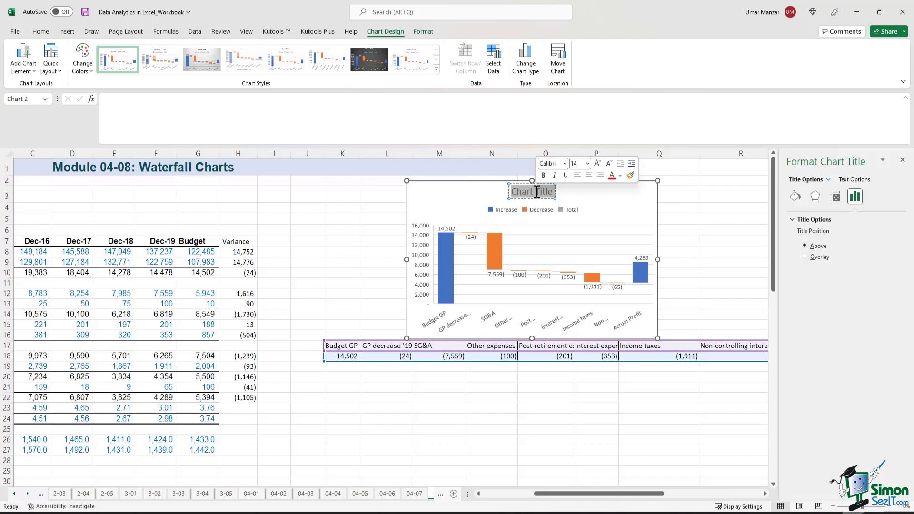
text(Budg)
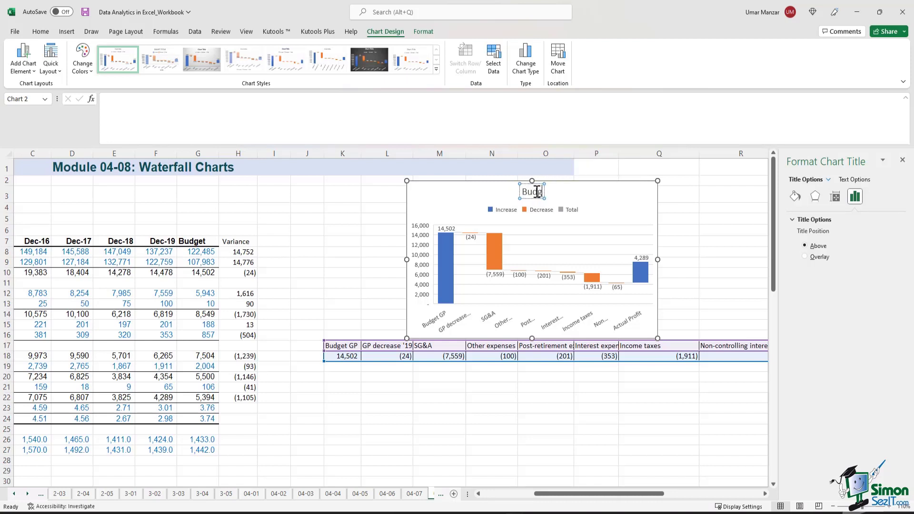
text(et GP to)
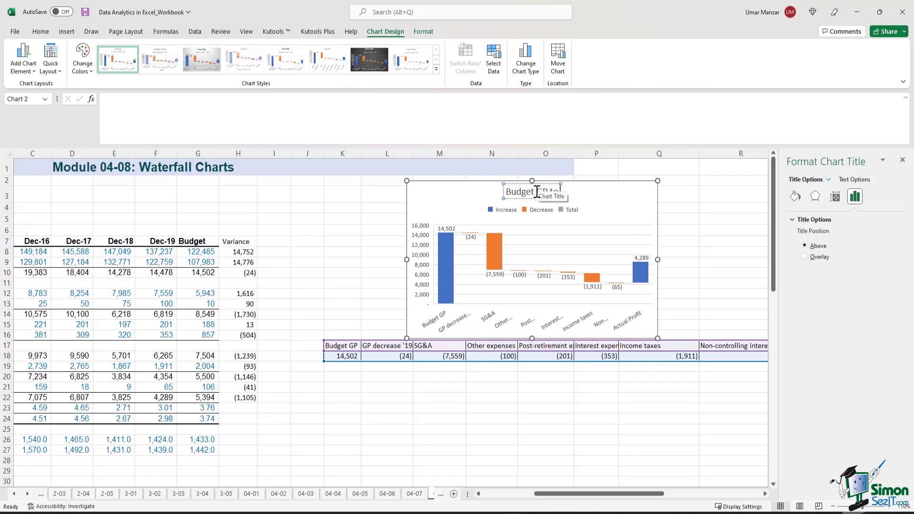
text( Actual Profit '19)
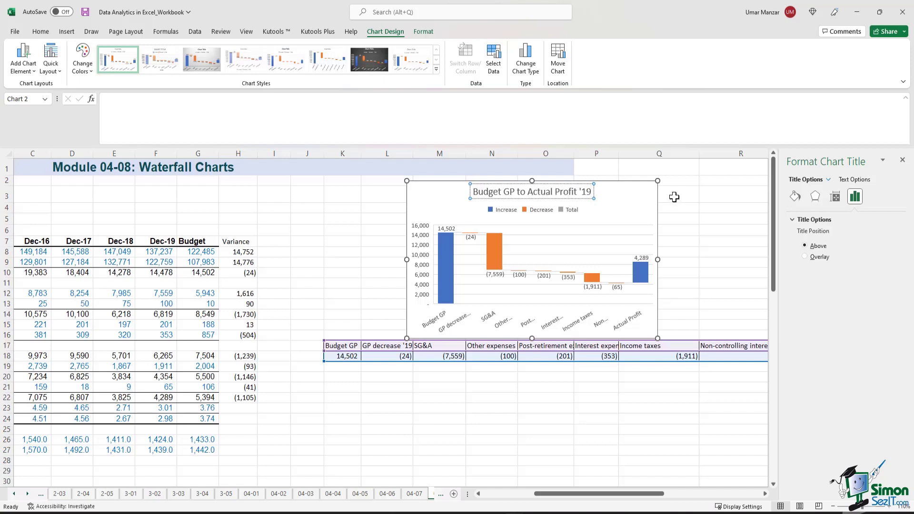
click(693, 208)
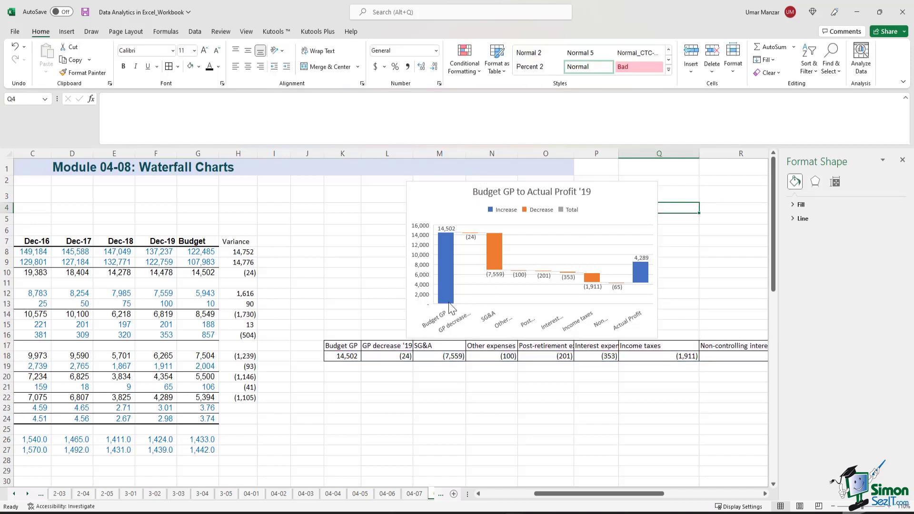
click(902, 160)
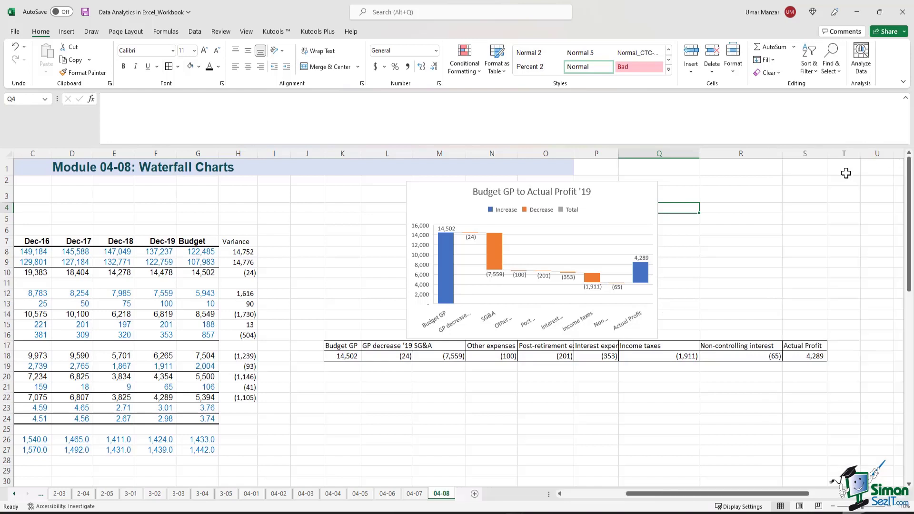
click(718, 253)
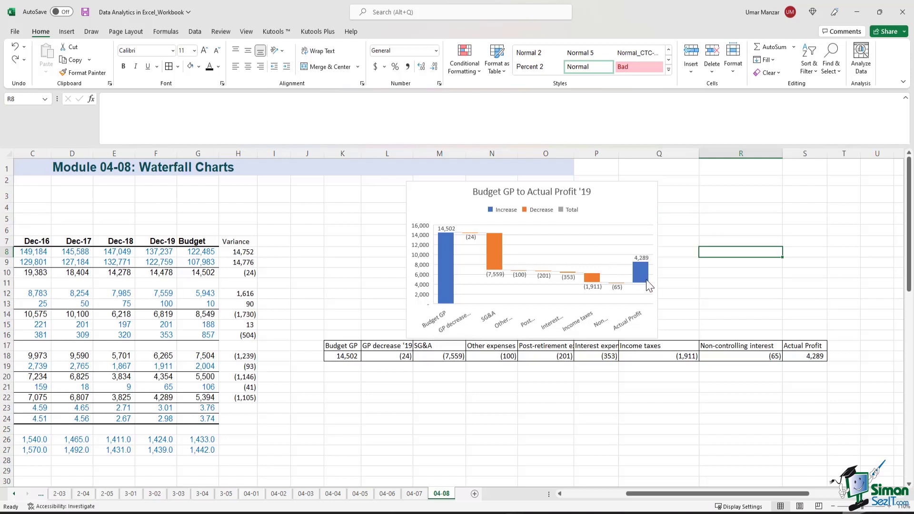
Set the Actual Profit column of the waterfall chart as a total and close the formatting pane
mouse_move(649, 284)
click(643, 263)
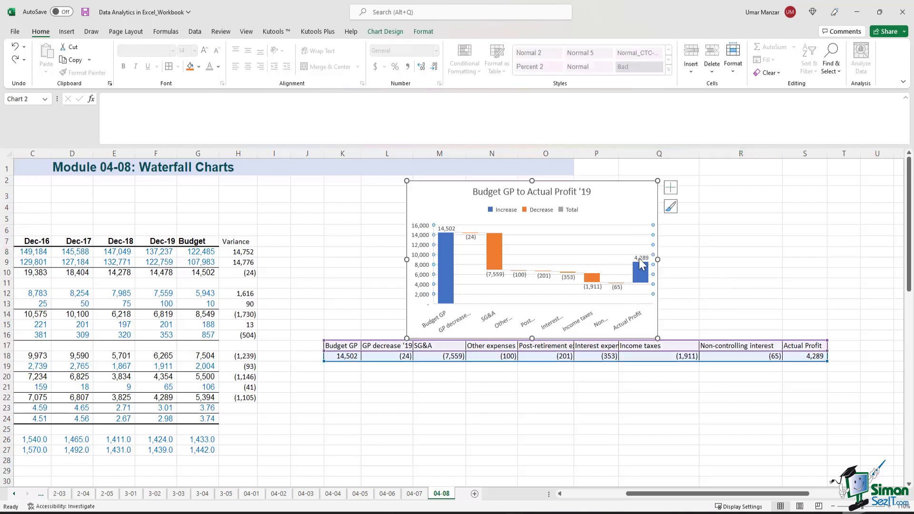
click(644, 274)
double_click(644, 272)
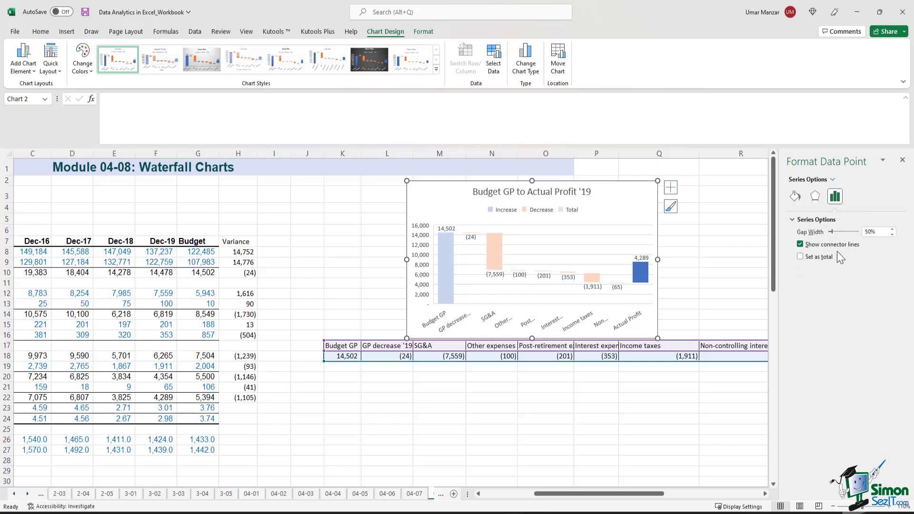
click(800, 257)
click(903, 160)
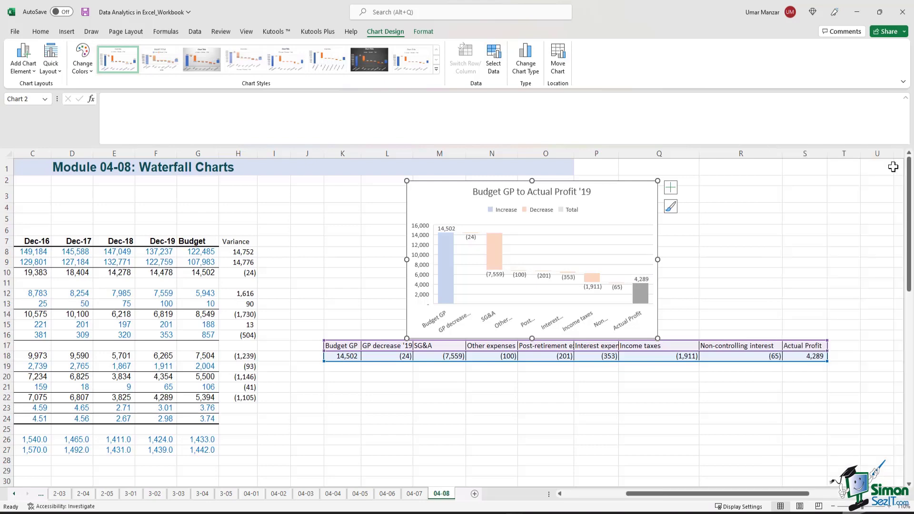
Enlarge the waterfall chart and reposition it to span about columns J to Q and rows 3 to 22
drag(656, 337, 800, 395)
drag(762, 267, 667, 275)
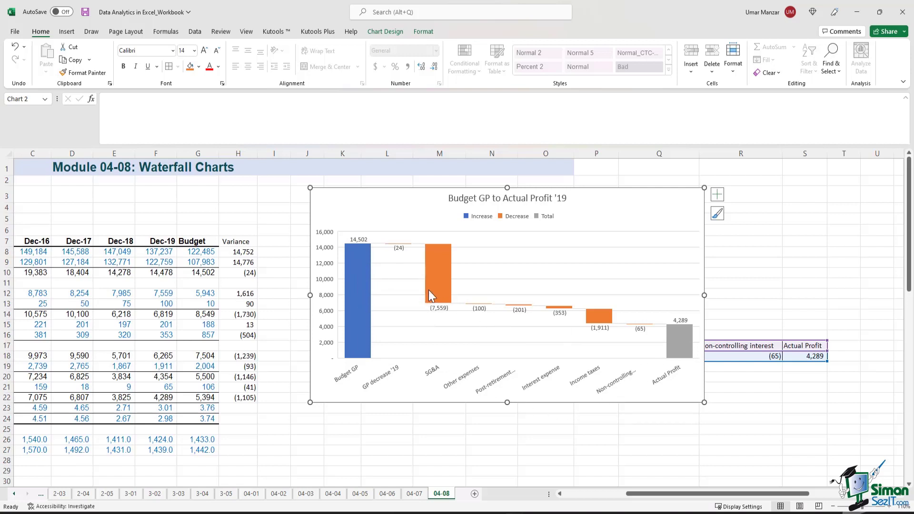
Format only the Budget GP column's data label as bold with font size 11
click(364, 241)
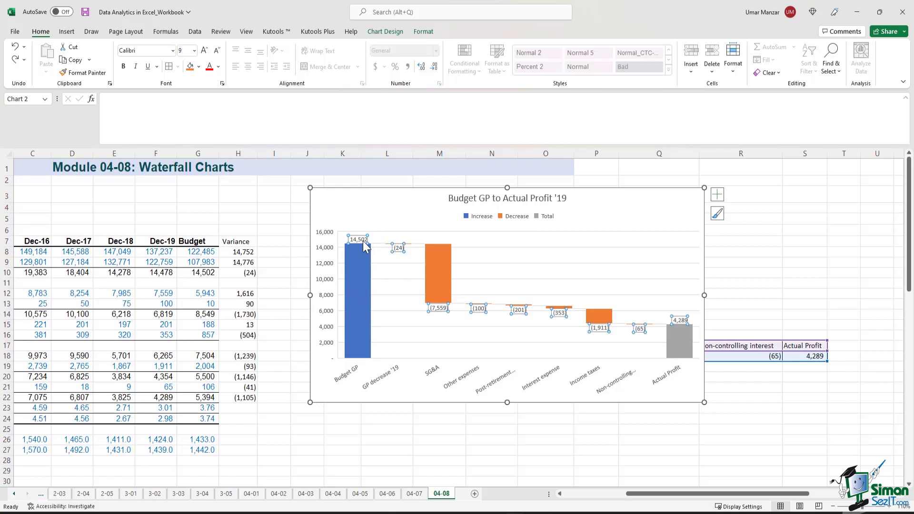
click(364, 241)
double_click(364, 241)
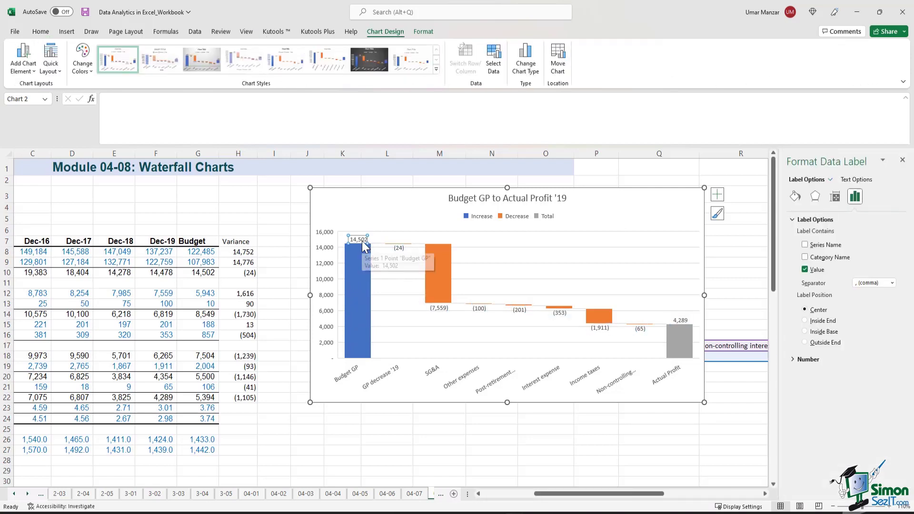
click(38, 31)
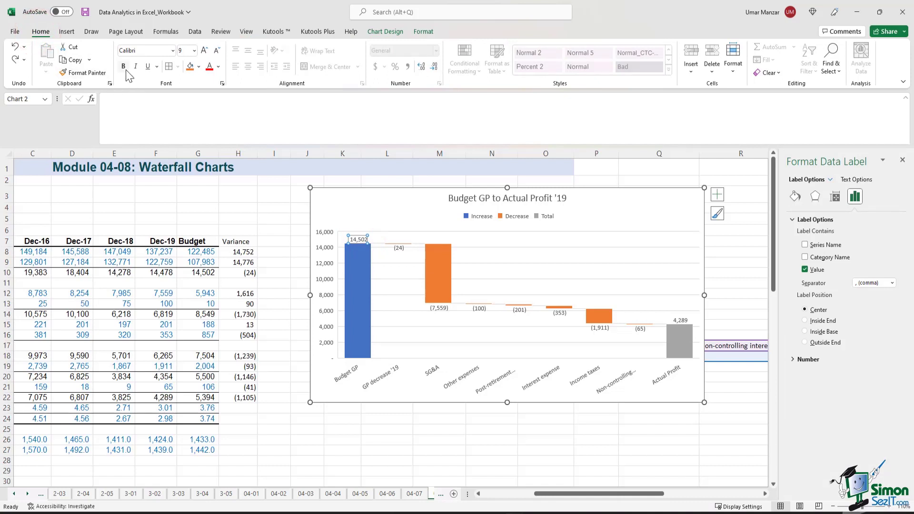
click(123, 66)
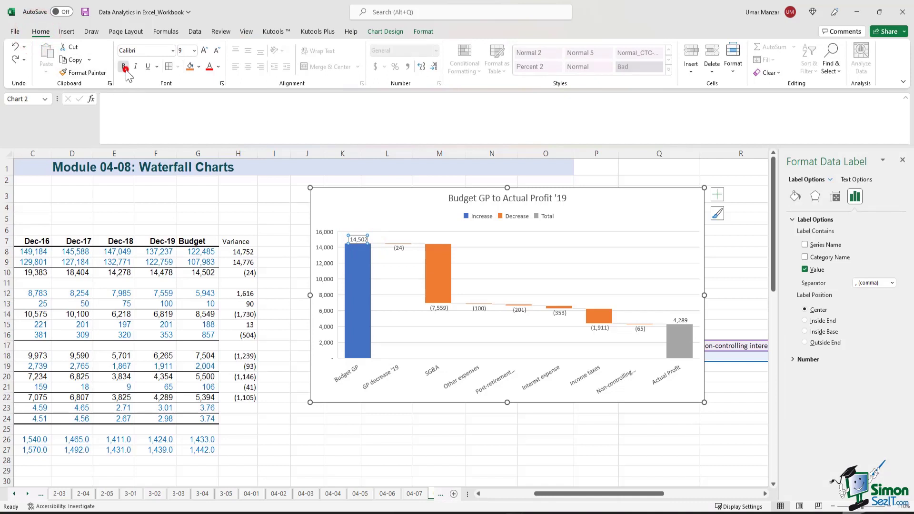
click(194, 50)
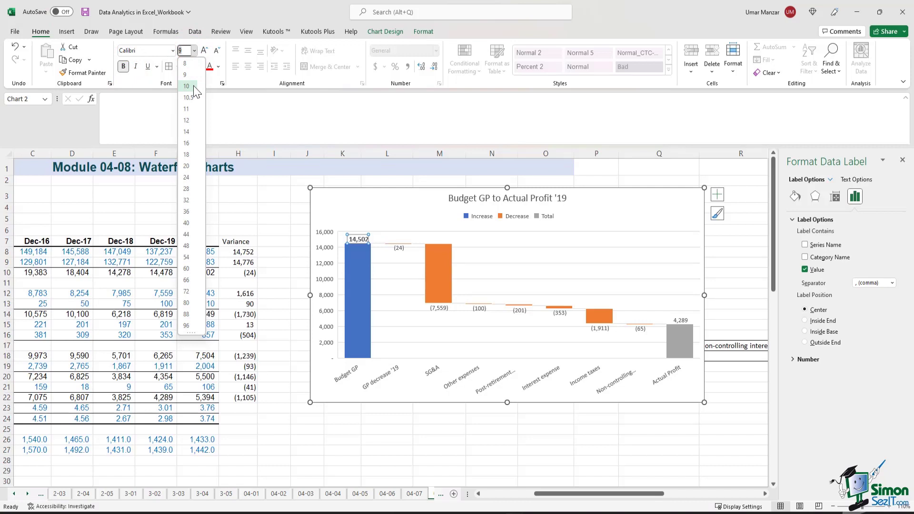
click(191, 111)
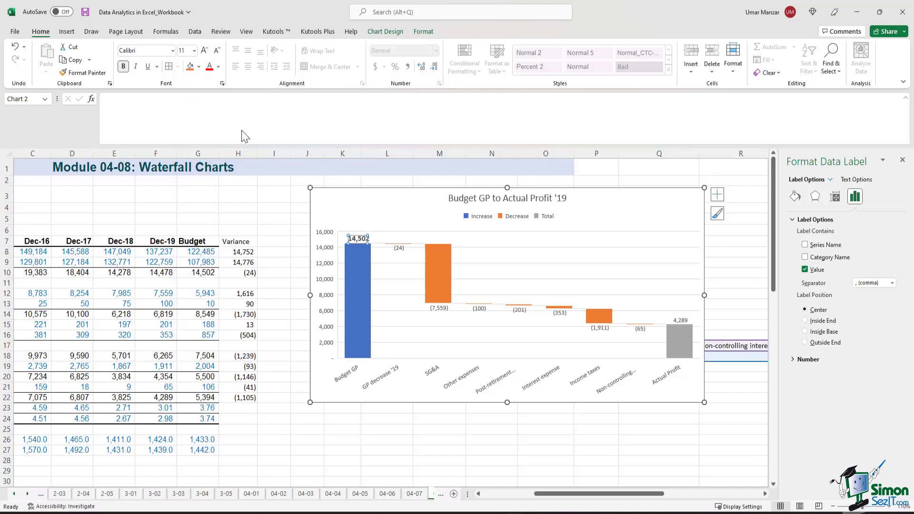
Format only the Actual Profit column's data label as bold with font size 11 and close the formatting pane
click(734, 238)
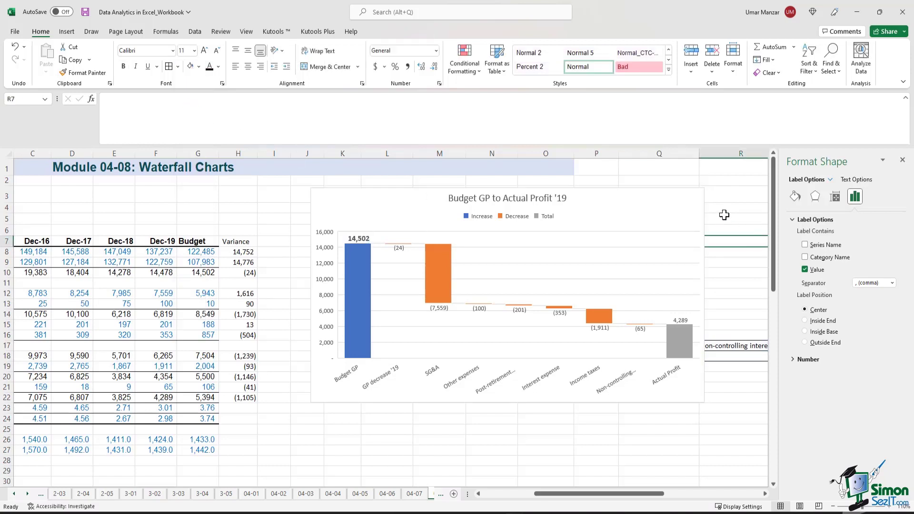
click(682, 321)
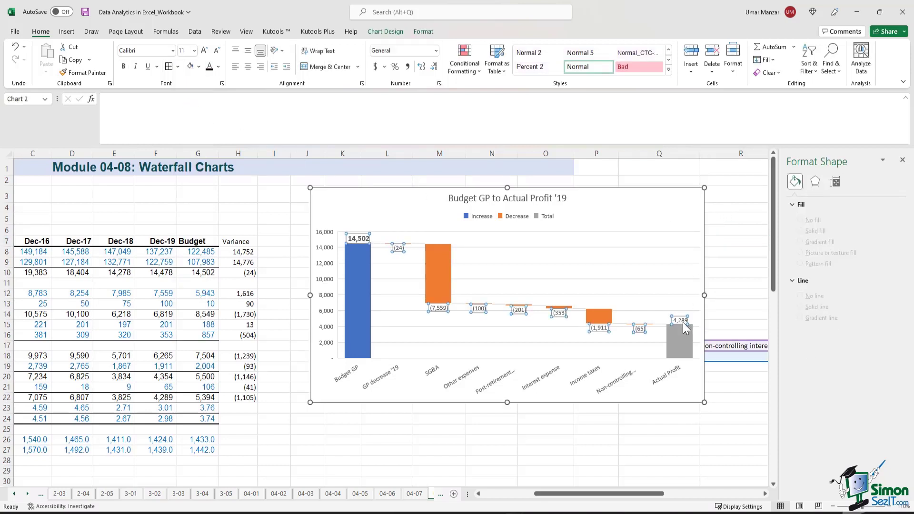
click(681, 321)
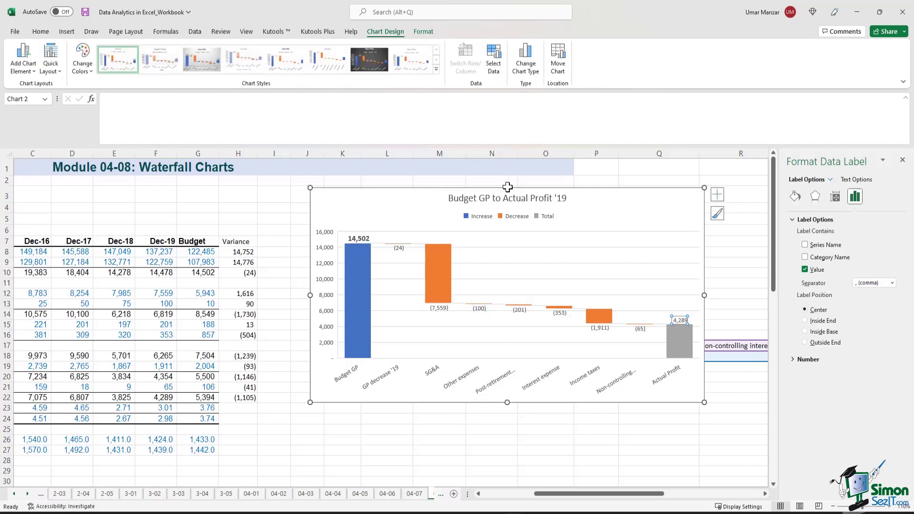
click(36, 32)
click(193, 50)
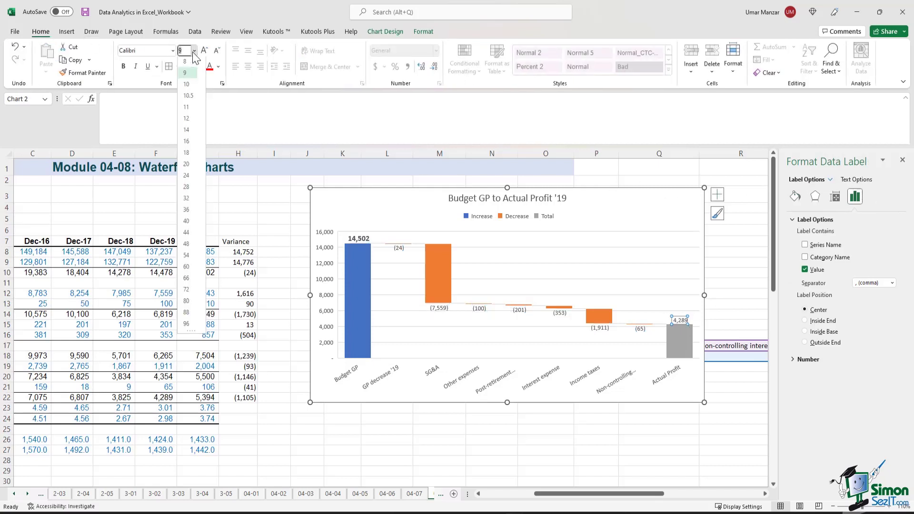
click(192, 114)
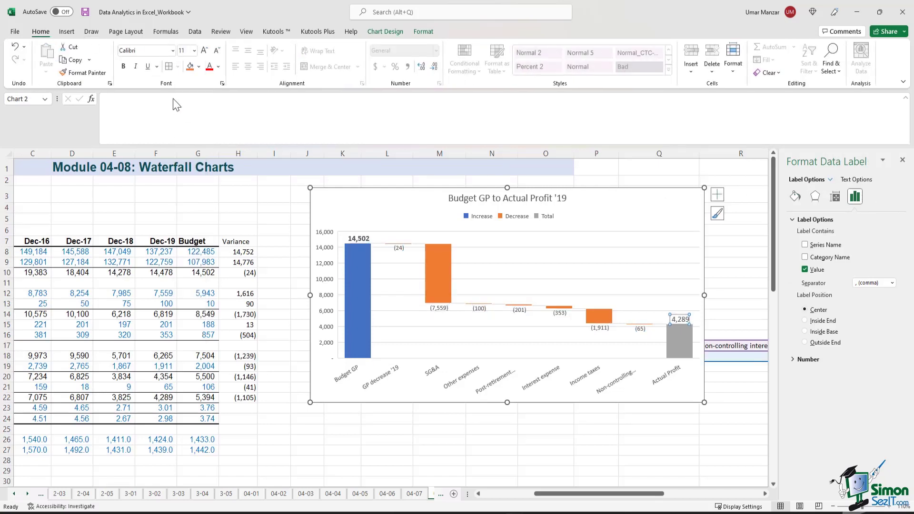
click(123, 68)
click(737, 221)
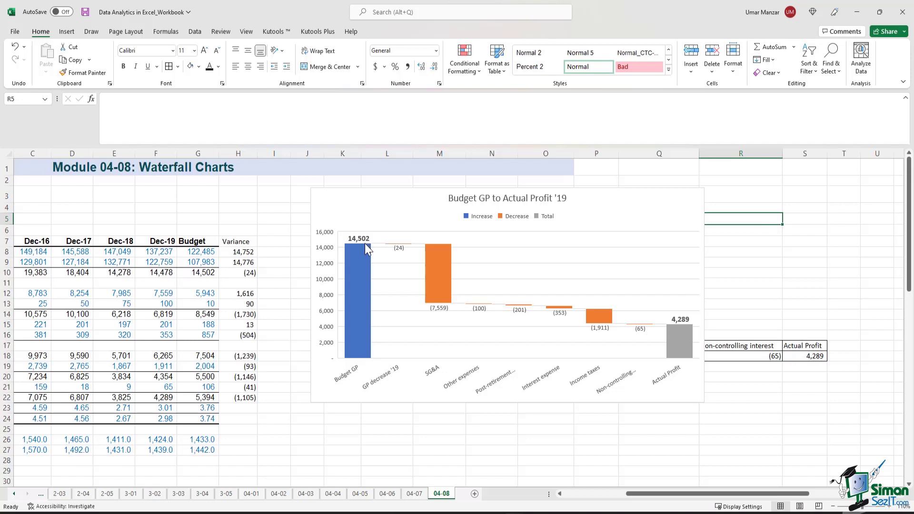
Enlarge the waterfall chart from its lower-right corner so it extends to about the middle of column R and row 24
mouse_move(361, 245)
click(639, 214)
drag(703, 401, 755, 422)
click(816, 274)
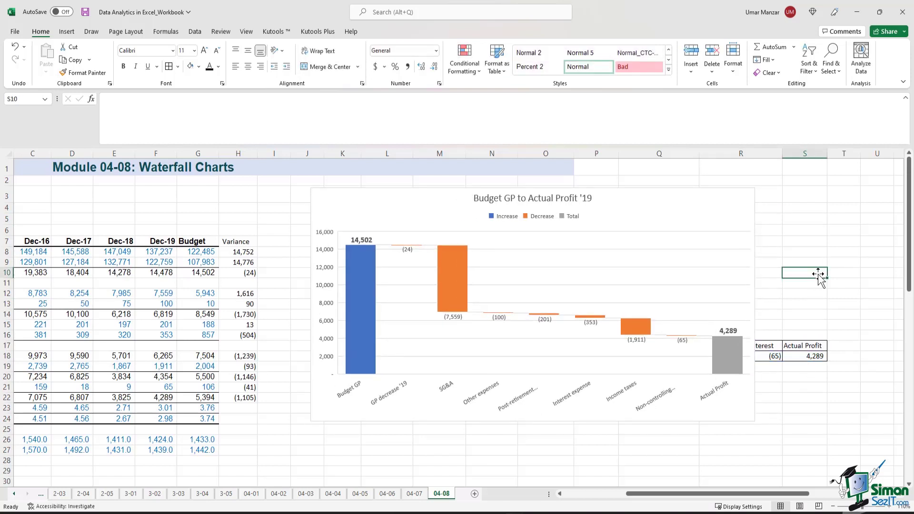
drag(662, 494, 603, 495)
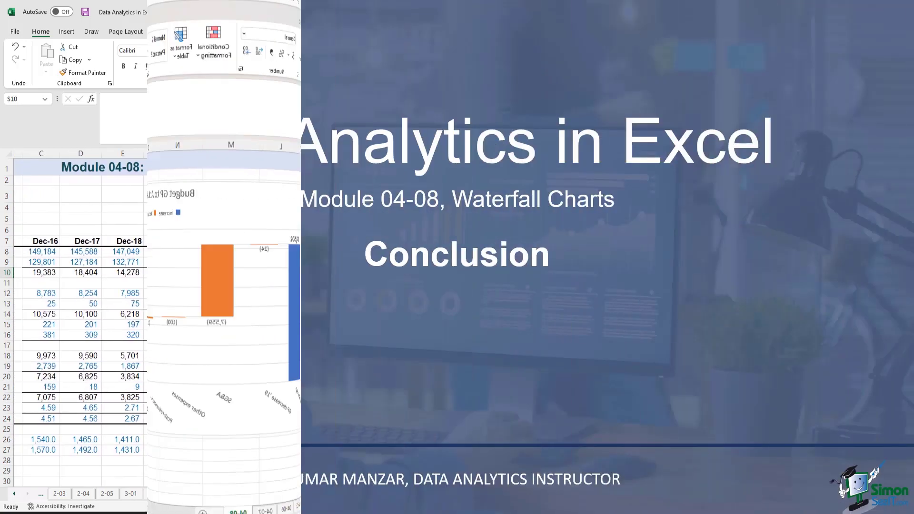